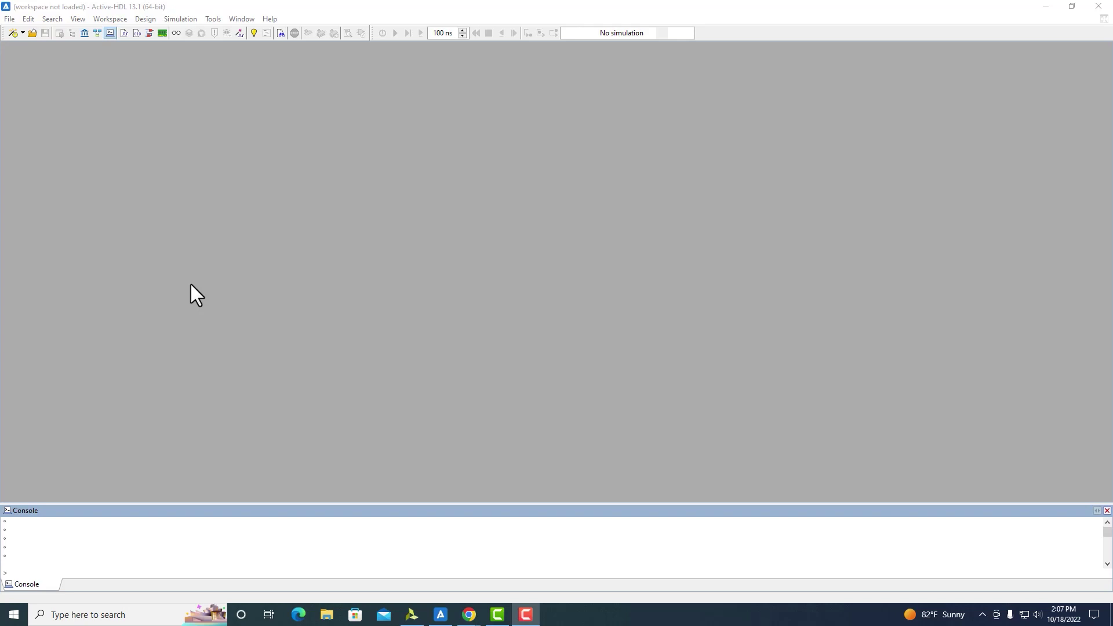
- Show the Library Manager and list the units contained in the std library
click(86, 18)
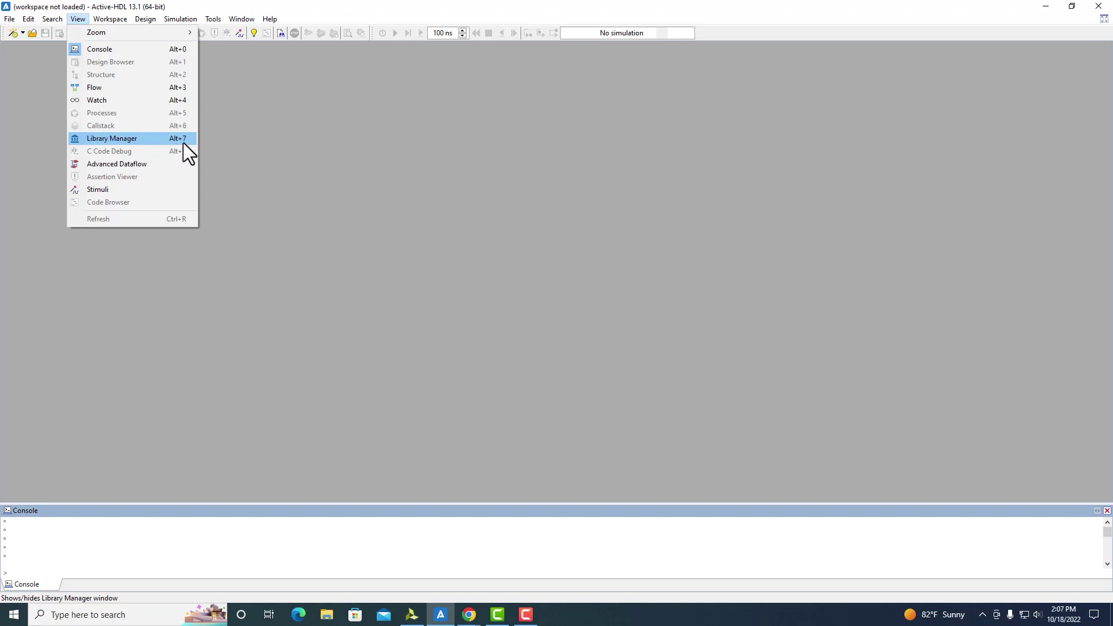
click(79, 20)
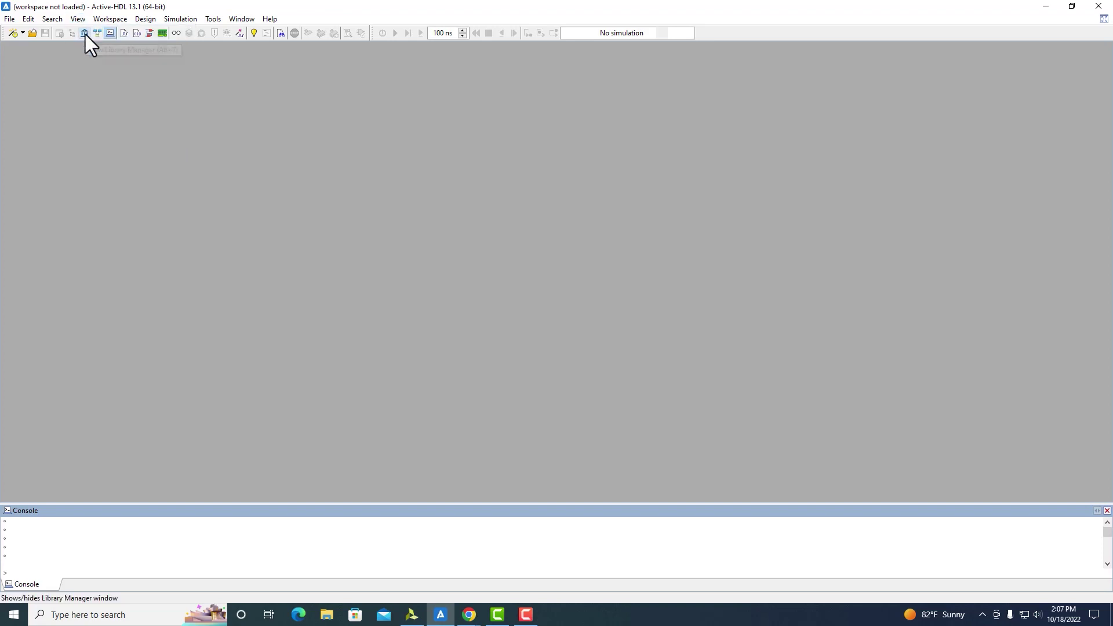
click(85, 34)
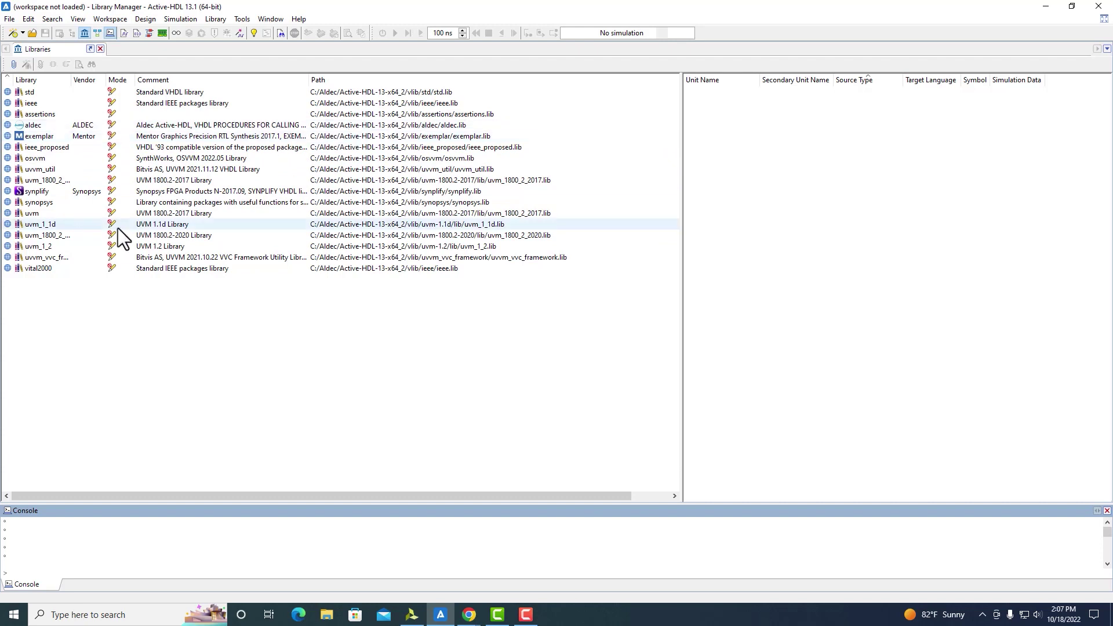
click(279, 97)
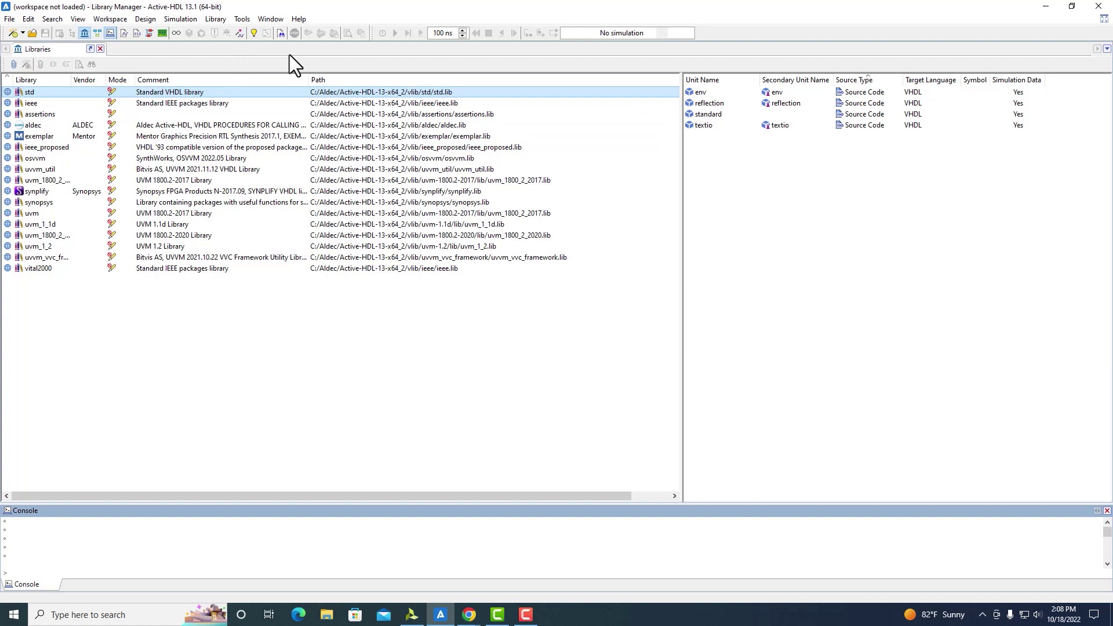
- Open the freq_meter sample from the VHDL Designs examples
click(300, 22)
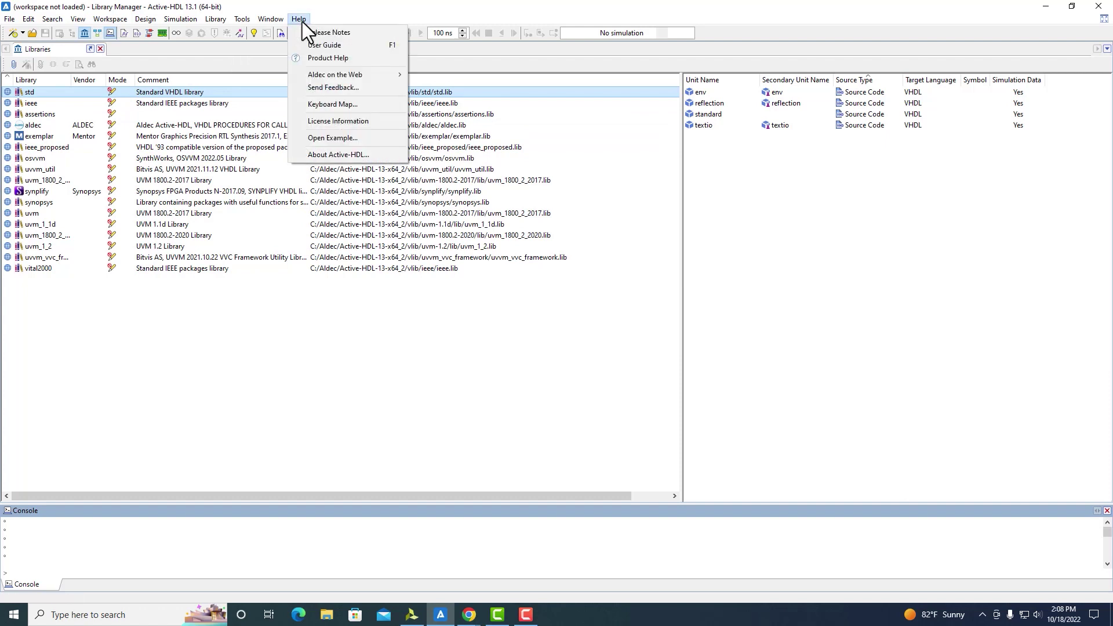
click(333, 136)
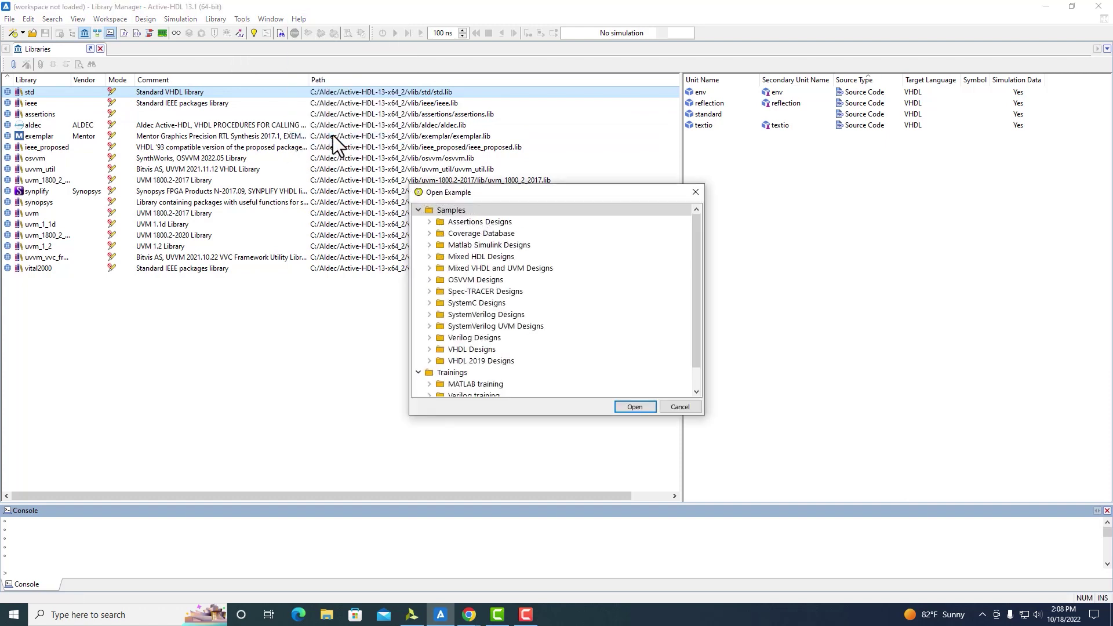
click(430, 352)
click(478, 233)
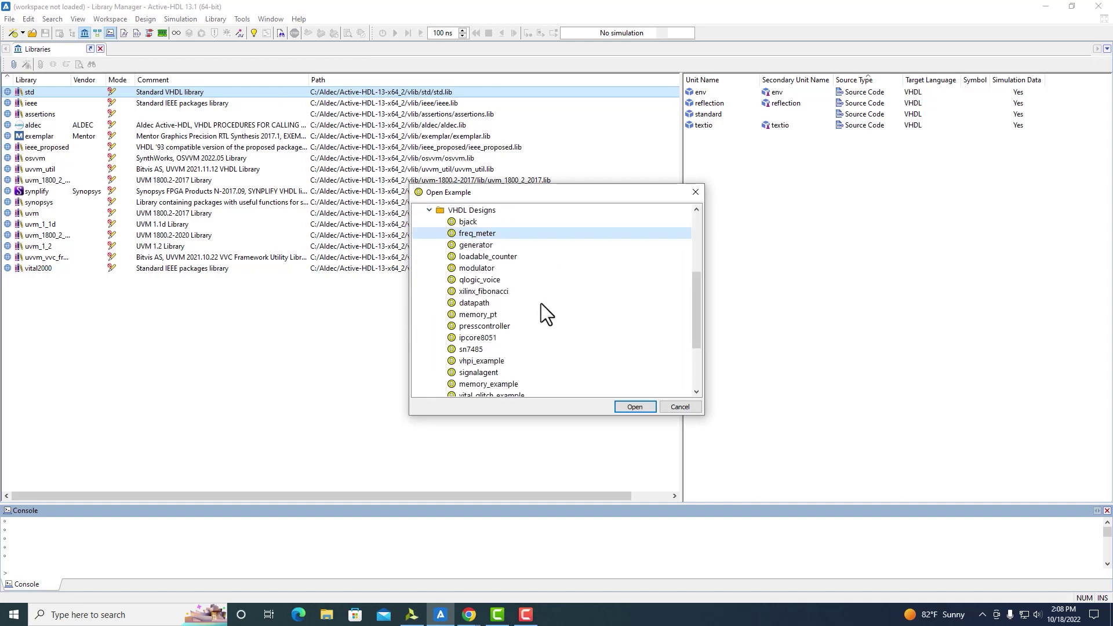
click(627, 407)
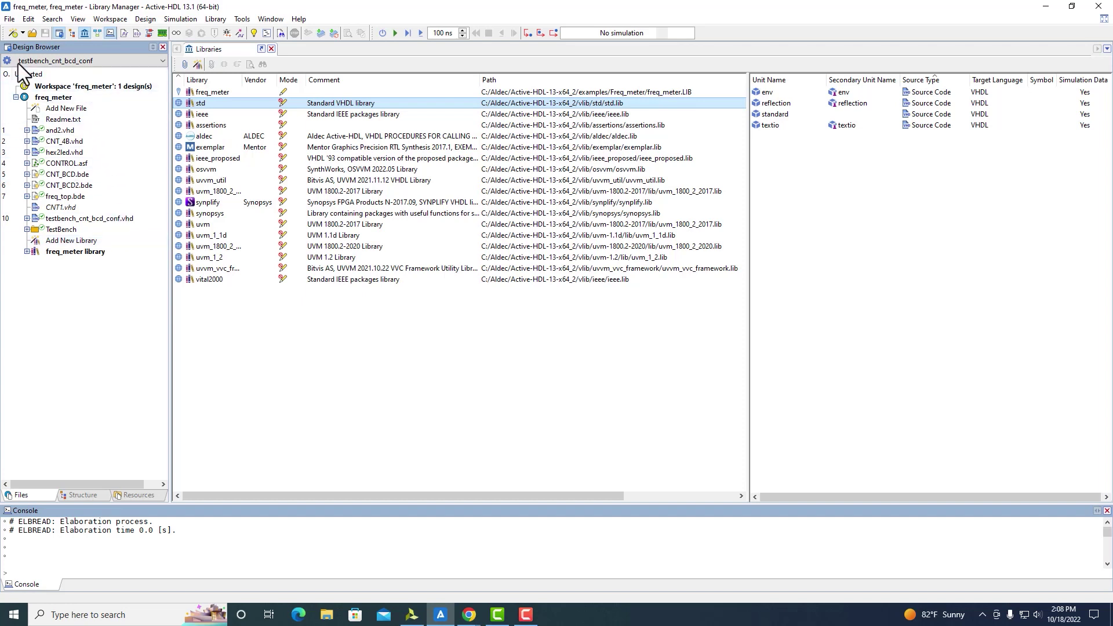
- Select the freq_meter library in the Library Manager and look through the commands available for it
click(105, 250)
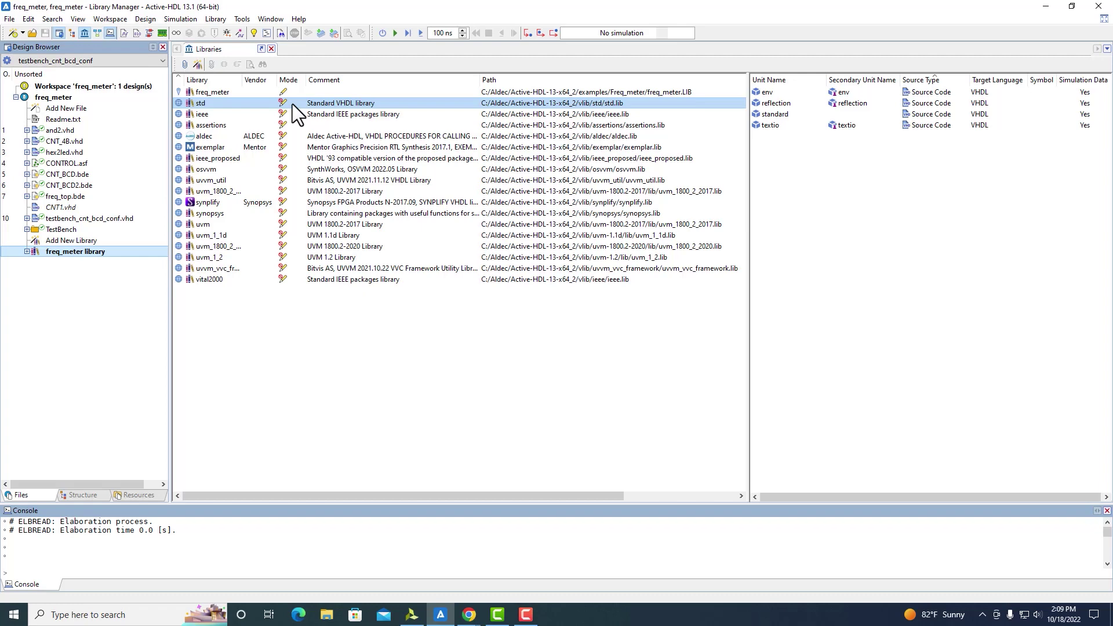
click(308, 90)
right_click(308, 90)
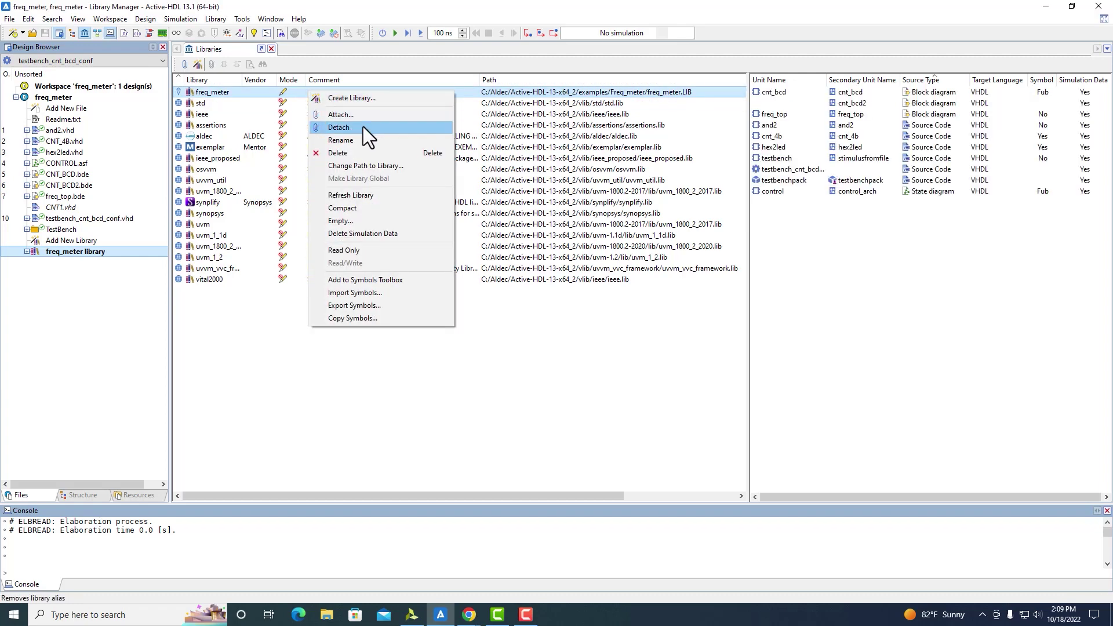
click(351, 73)
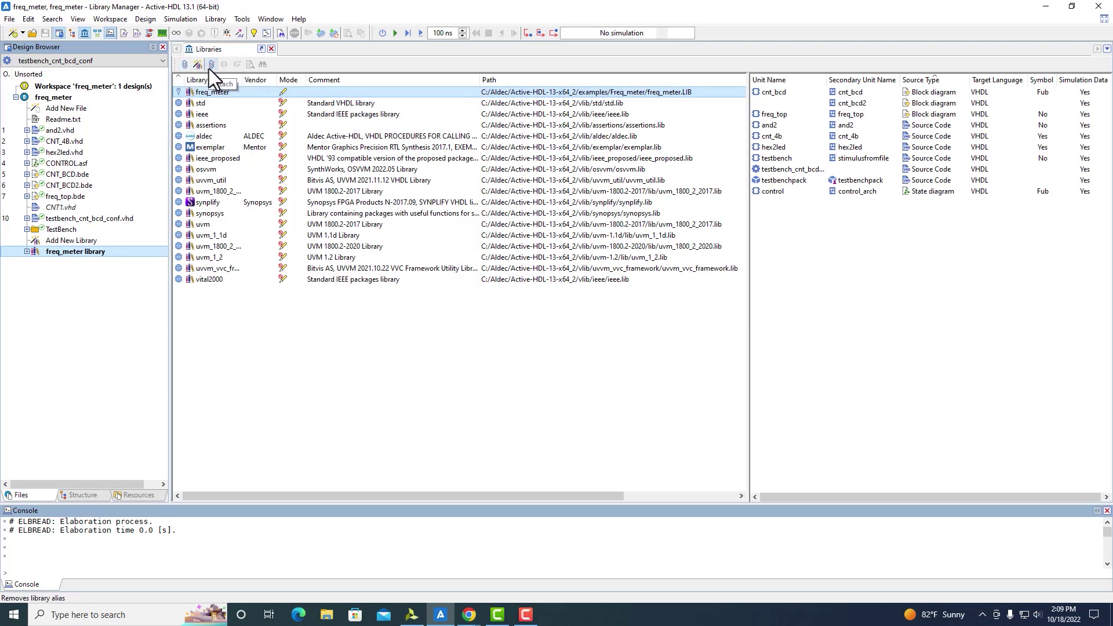
- Attach vl.lib from the vlib\vl folder as a local library
click(217, 19)
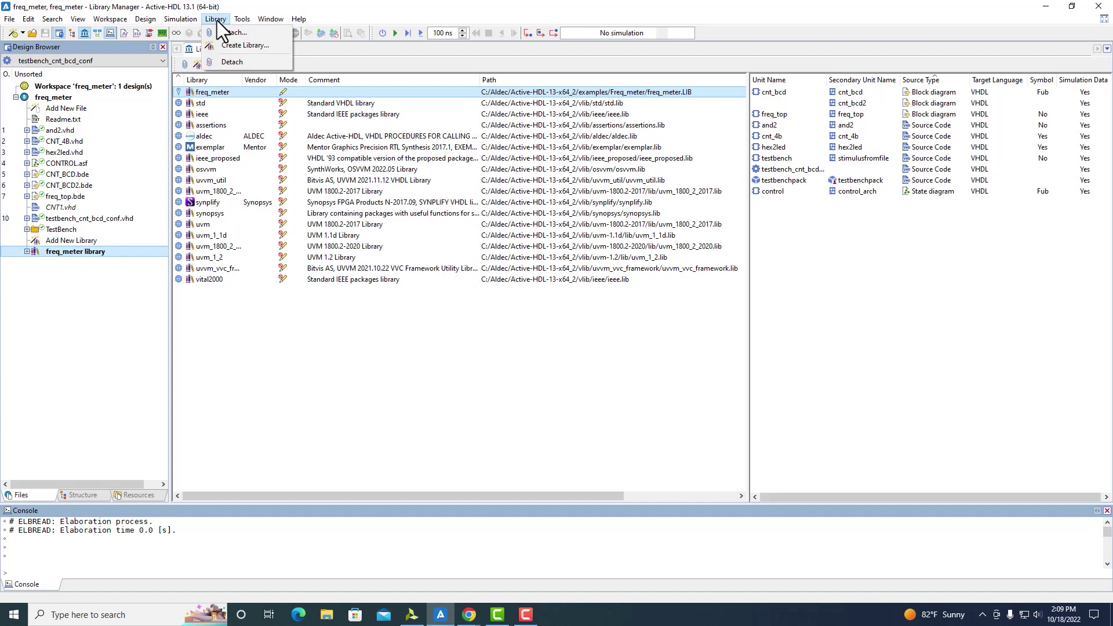
click(259, 37)
scroll(432, 313, down, 1)
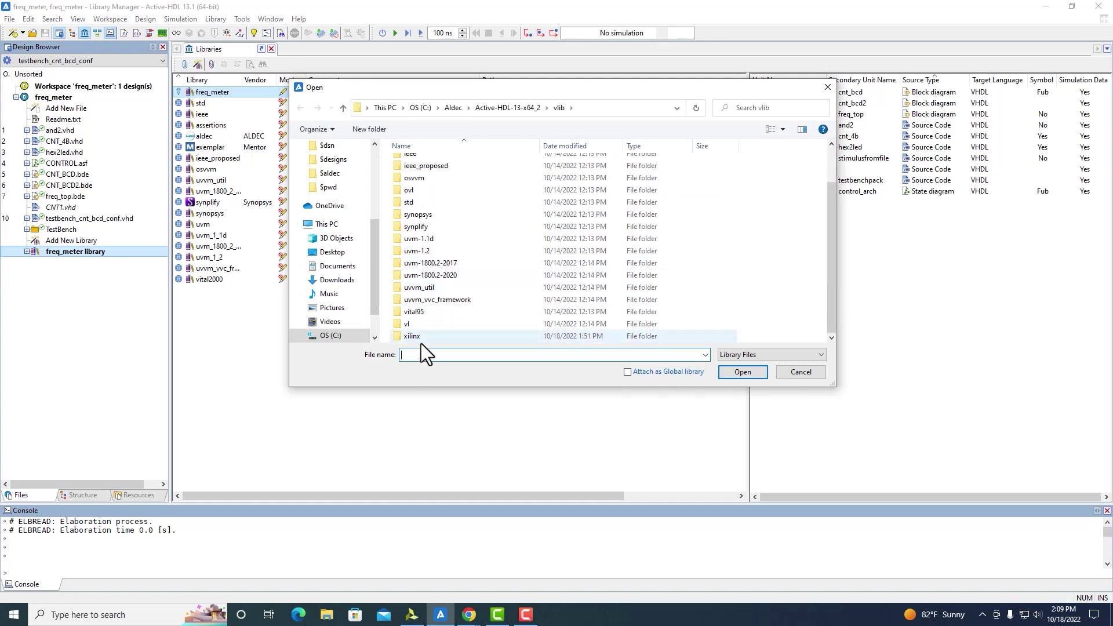
double_click(424, 325)
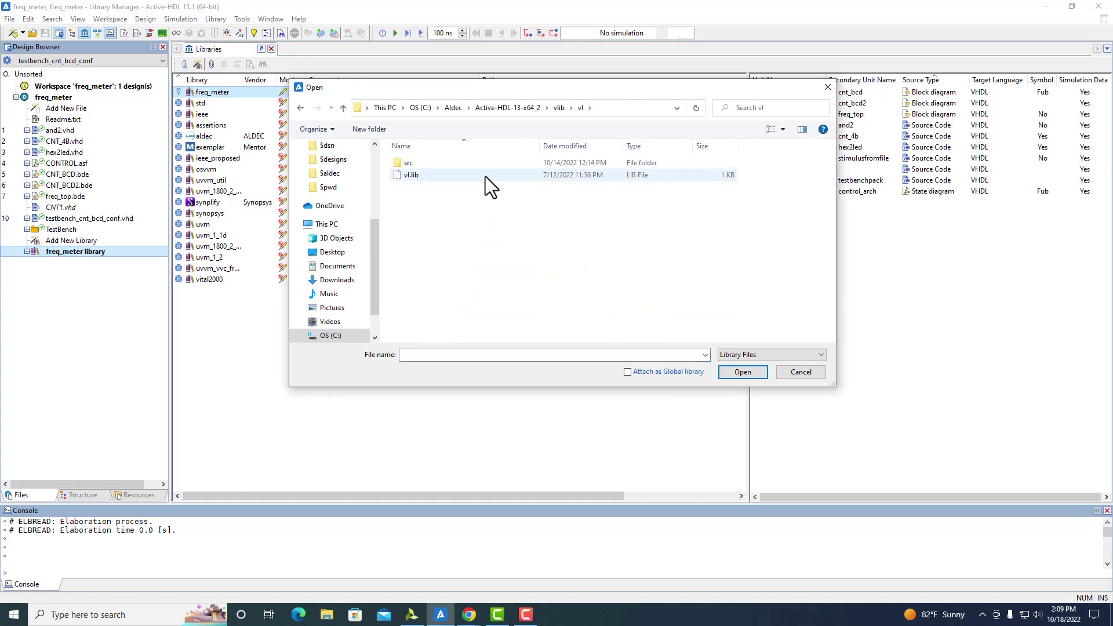
click(463, 175)
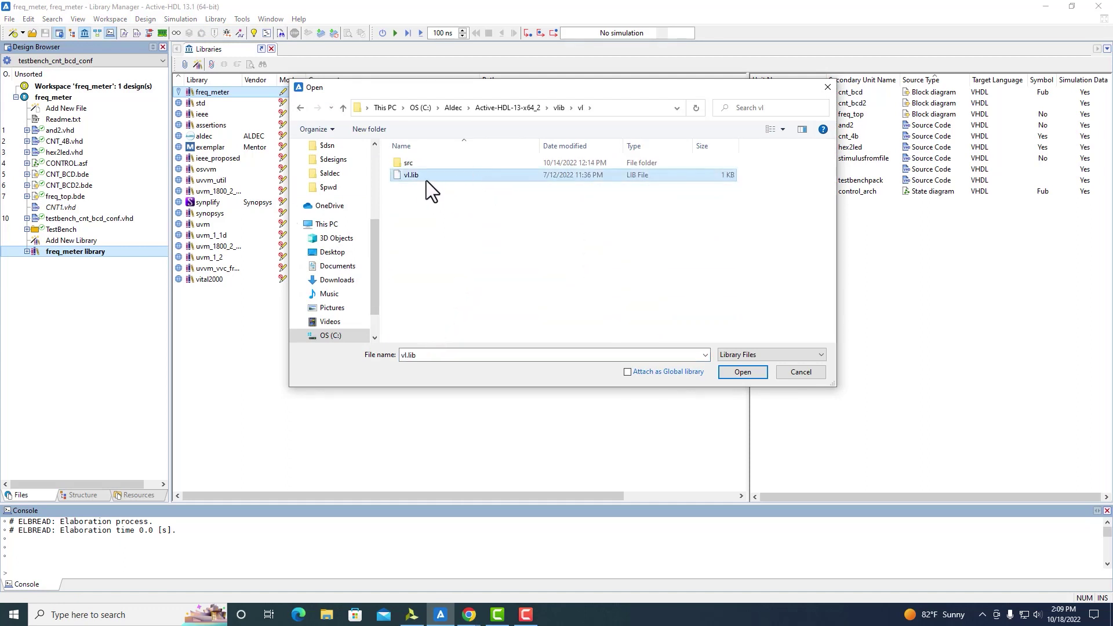
click(735, 374)
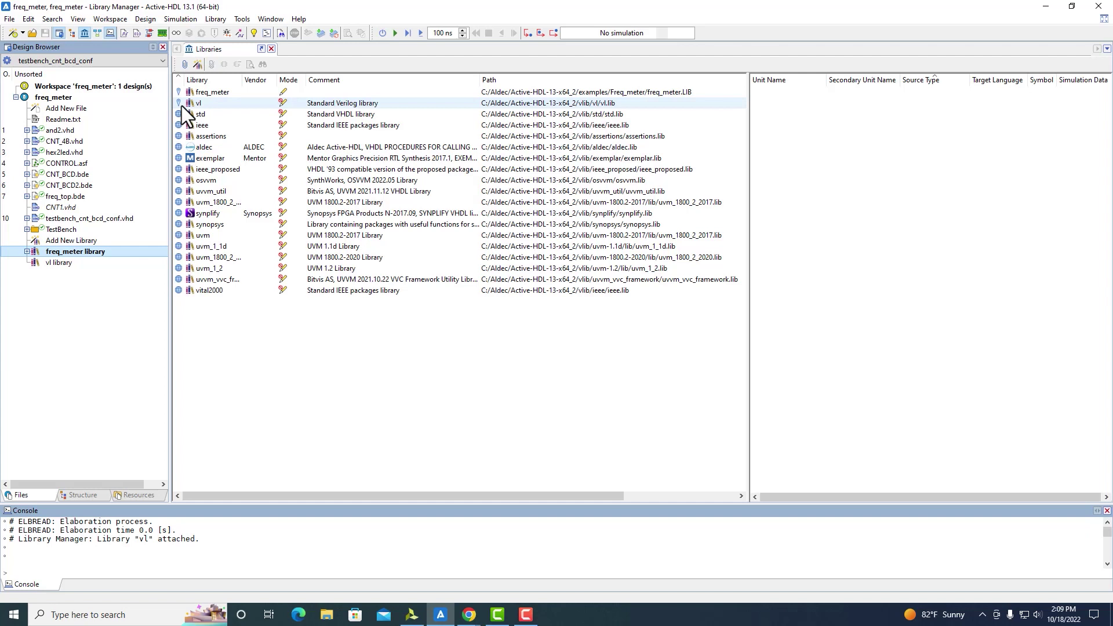
- Detach the local vl library from the design
right_click(289, 104)
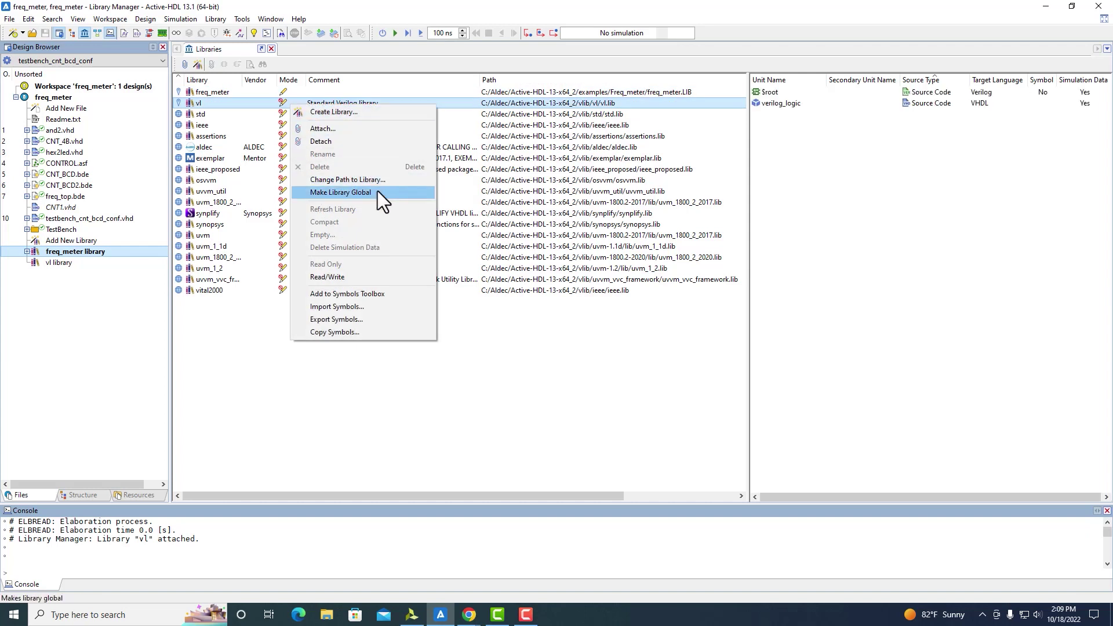
click(319, 142)
key(Return)
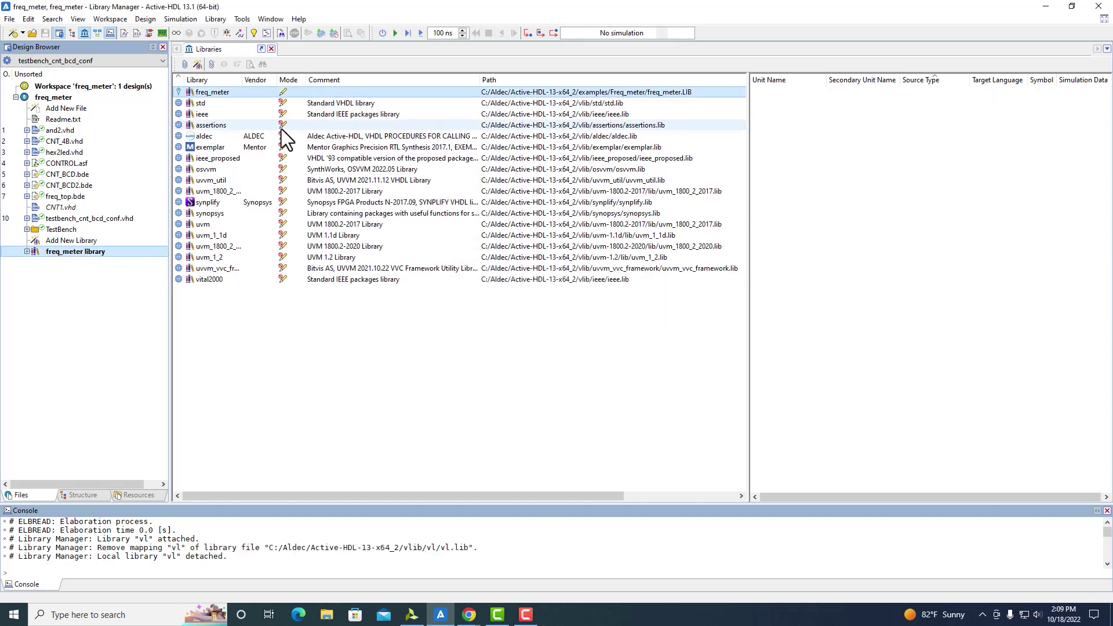
- Attach vl.lib from the vlib\vl folder as a global library
click(181, 62)
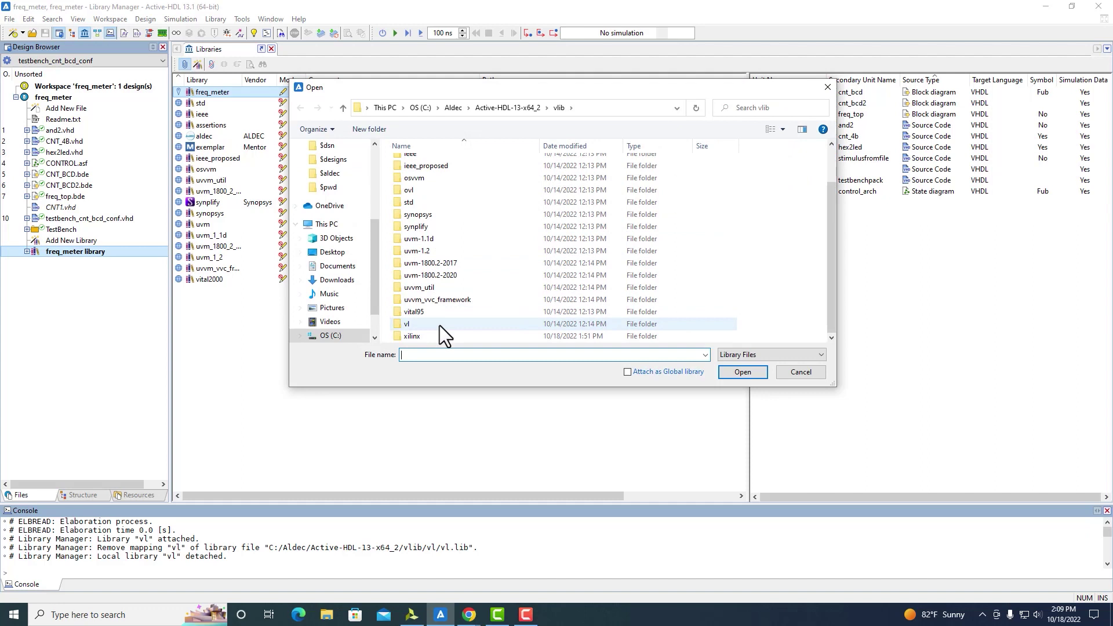
double_click(440, 326)
click(441, 175)
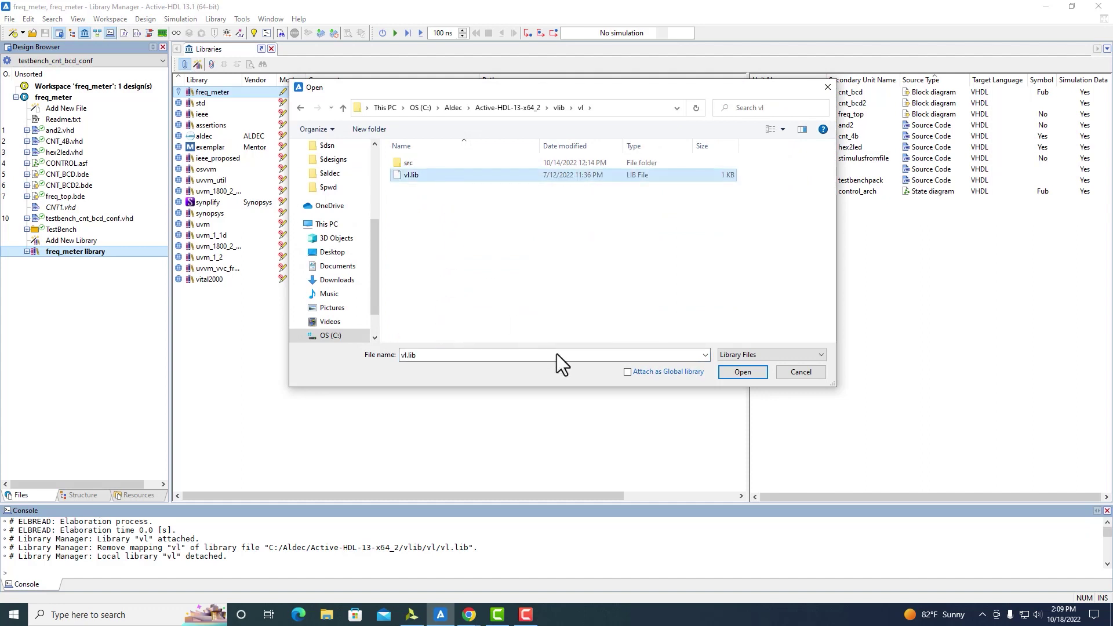
click(633, 376)
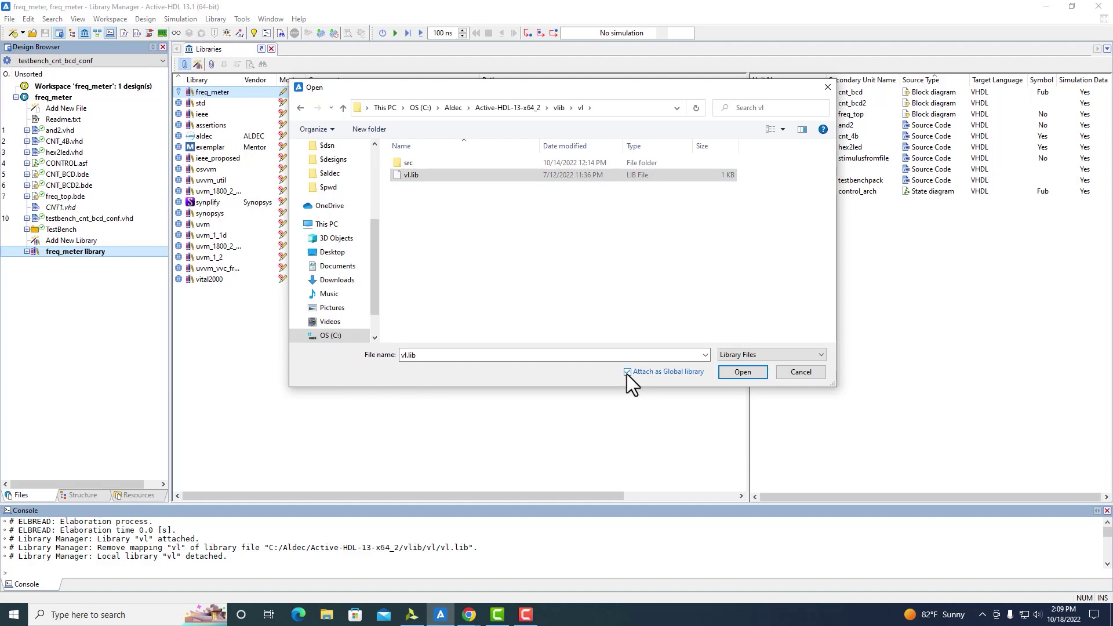
click(726, 374)
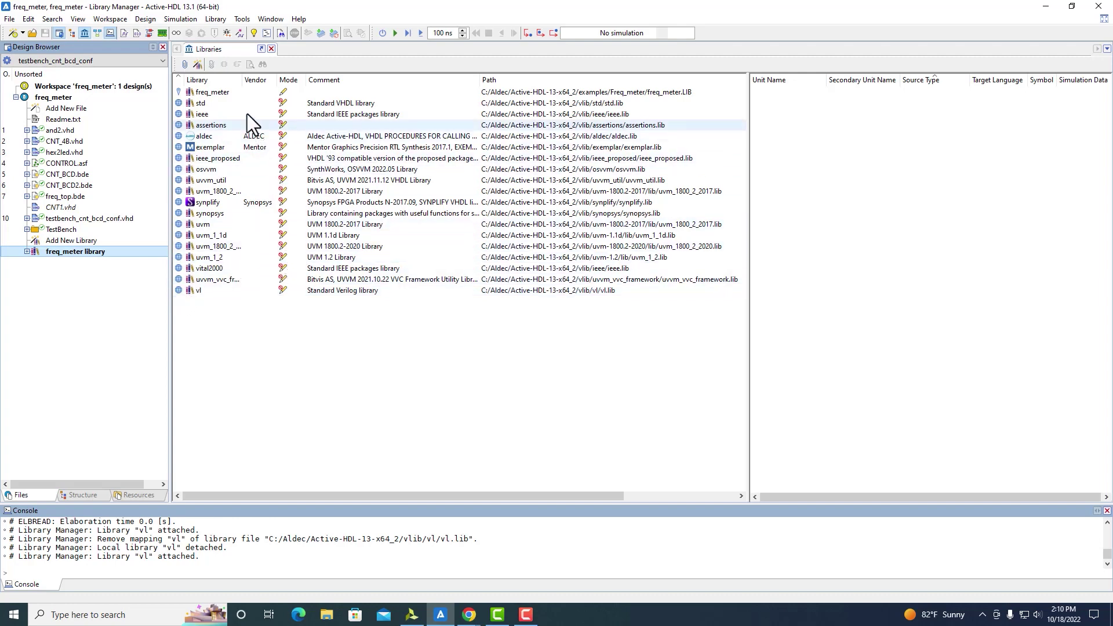
- Start a new library named test_freq_meter in the designs folder, with the option to create an empty library turned off
click(203, 66)
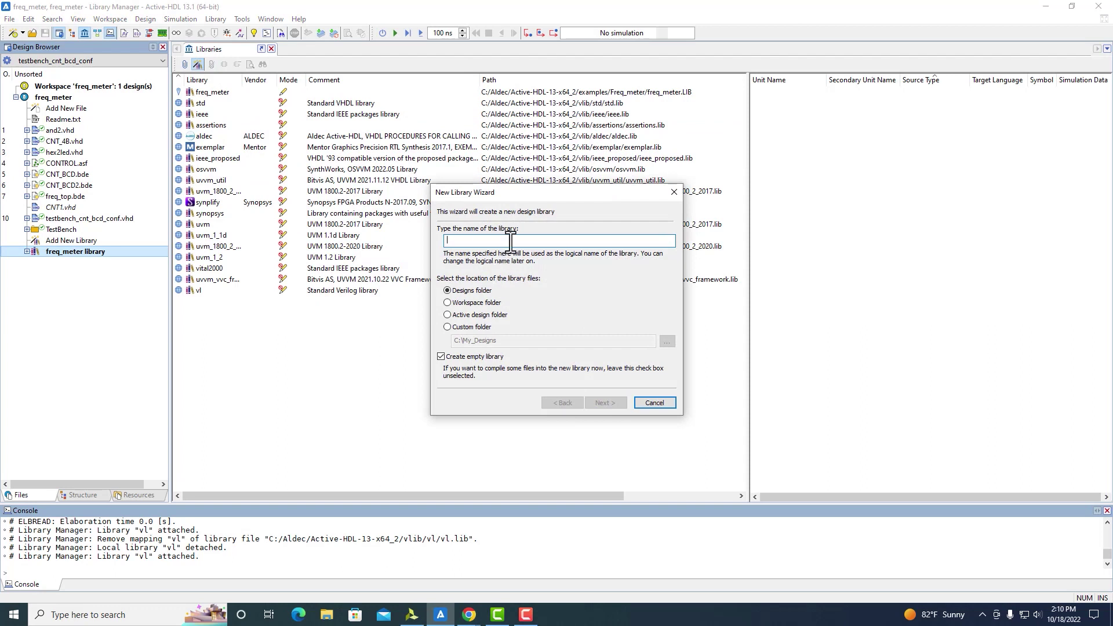
text(tes)
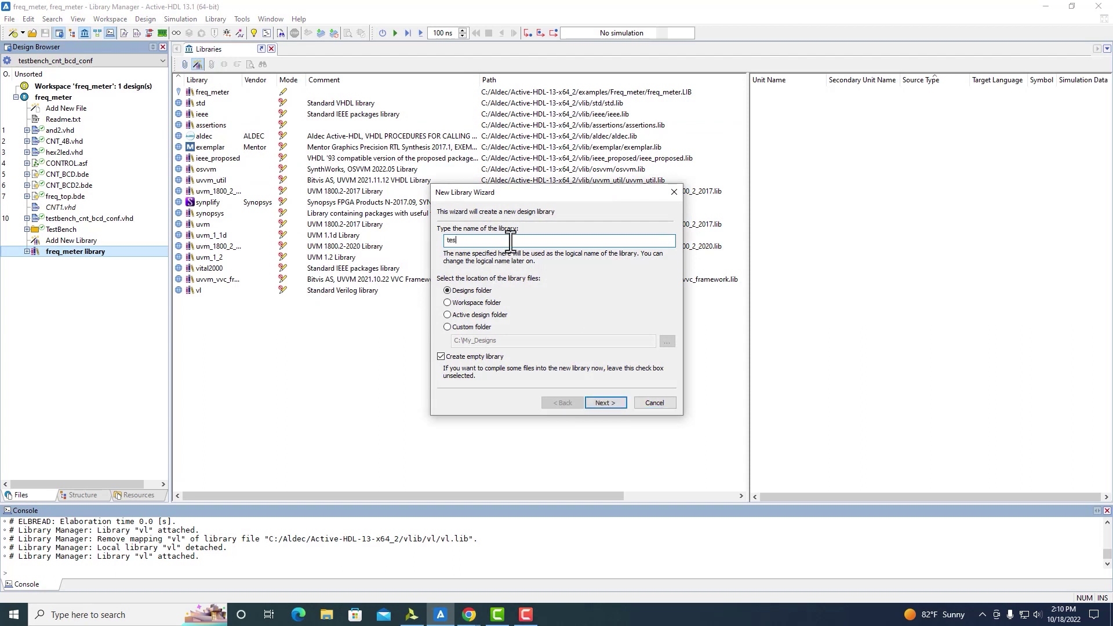
text(t_freq_meter)
click(461, 357)
click(609, 404)
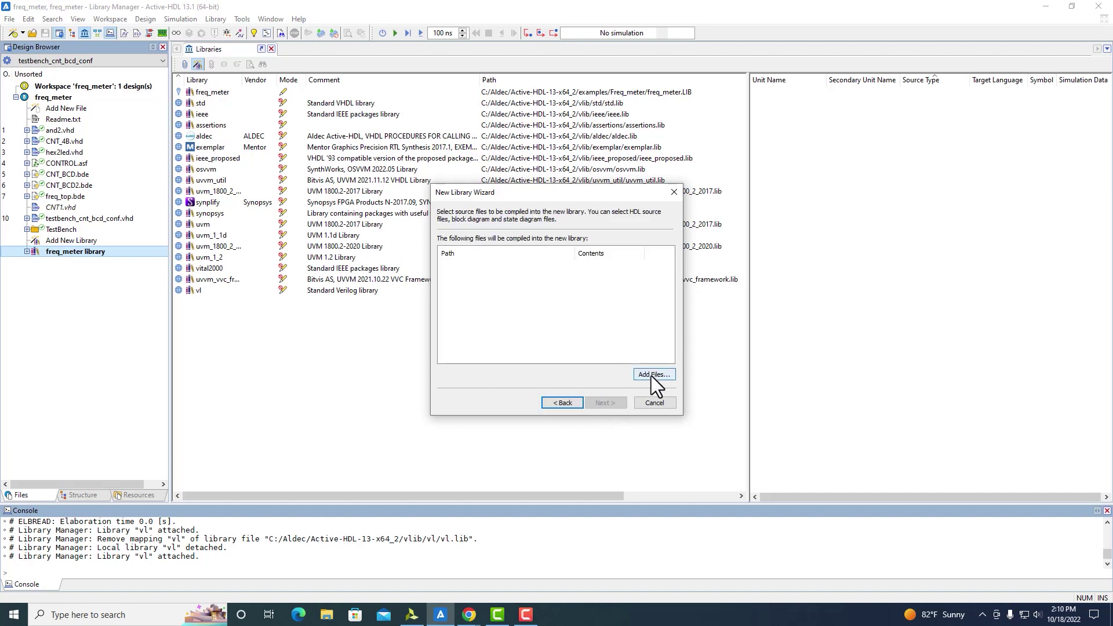
- Add the source files and2, CNT_4B, CNT_BCD, CNT_BCD2 and CNT1 from the Freq_meter example's src folder to the new library
click(651, 376)
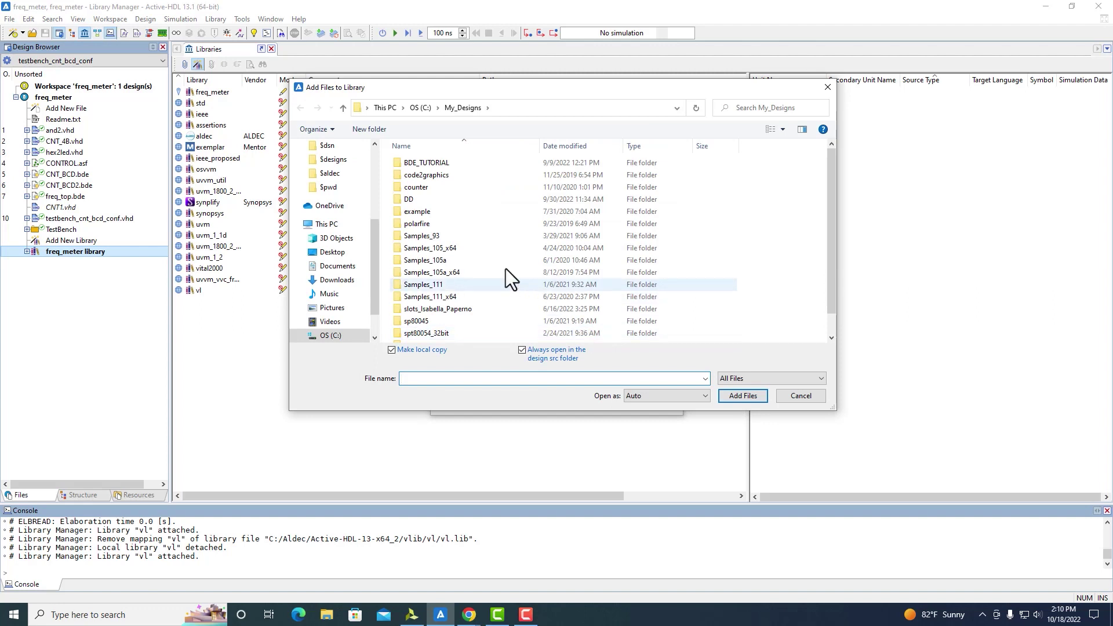
scroll(348, 260, up, 3)
click(348, 243)
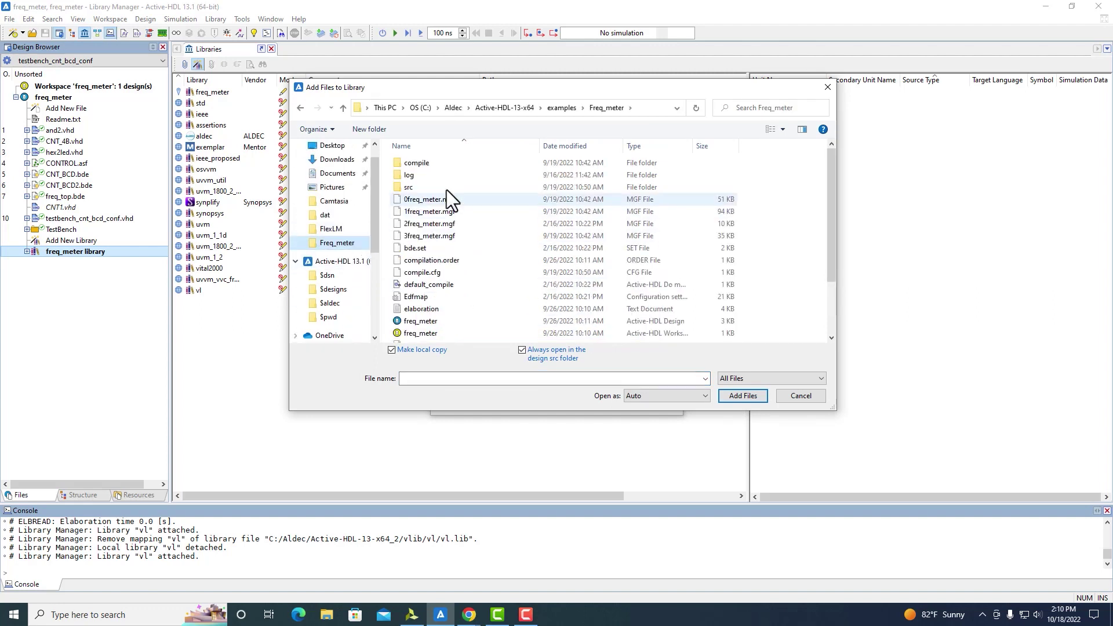
double_click(446, 189)
click(446, 175)
shift+click(440, 187)
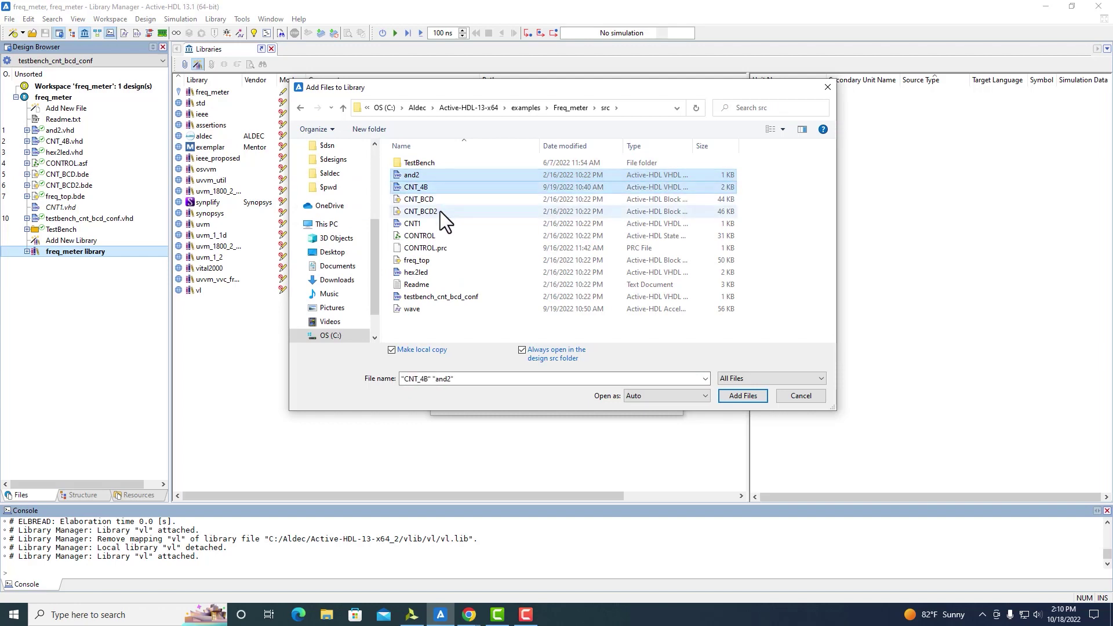
shift+click(441, 224)
click(746, 396)
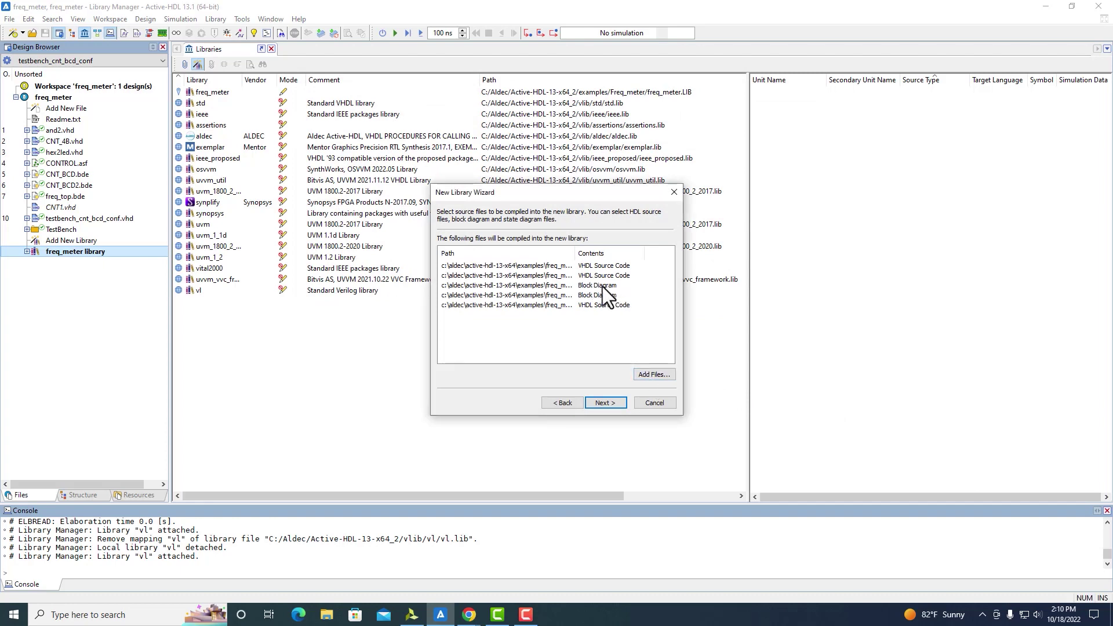
click(653, 375)
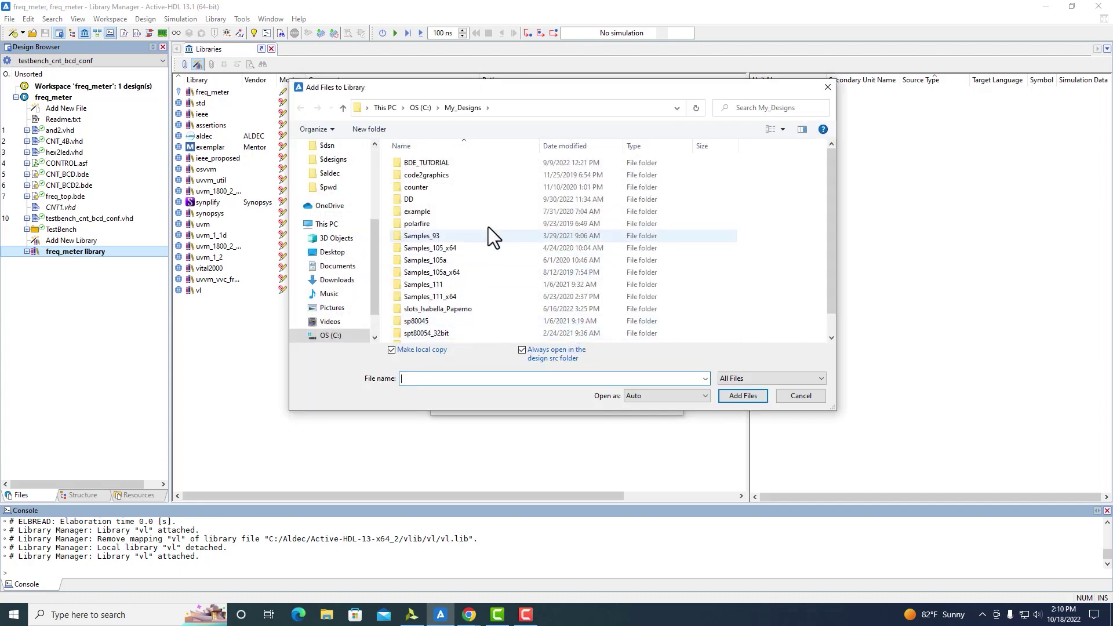
scroll(339, 185, up, 2)
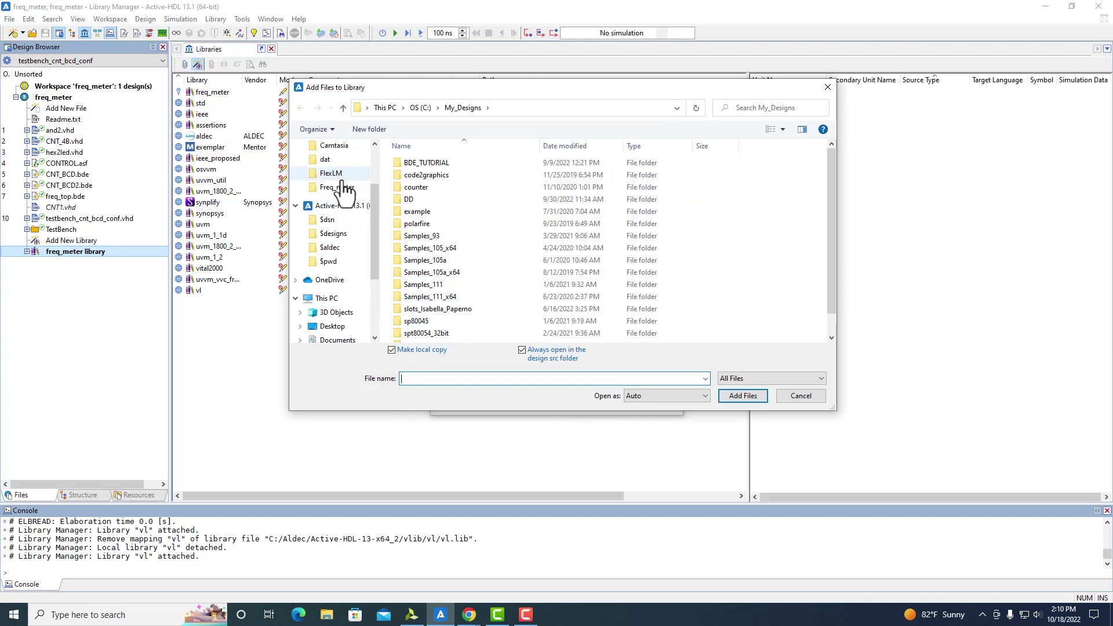
click(345, 187)
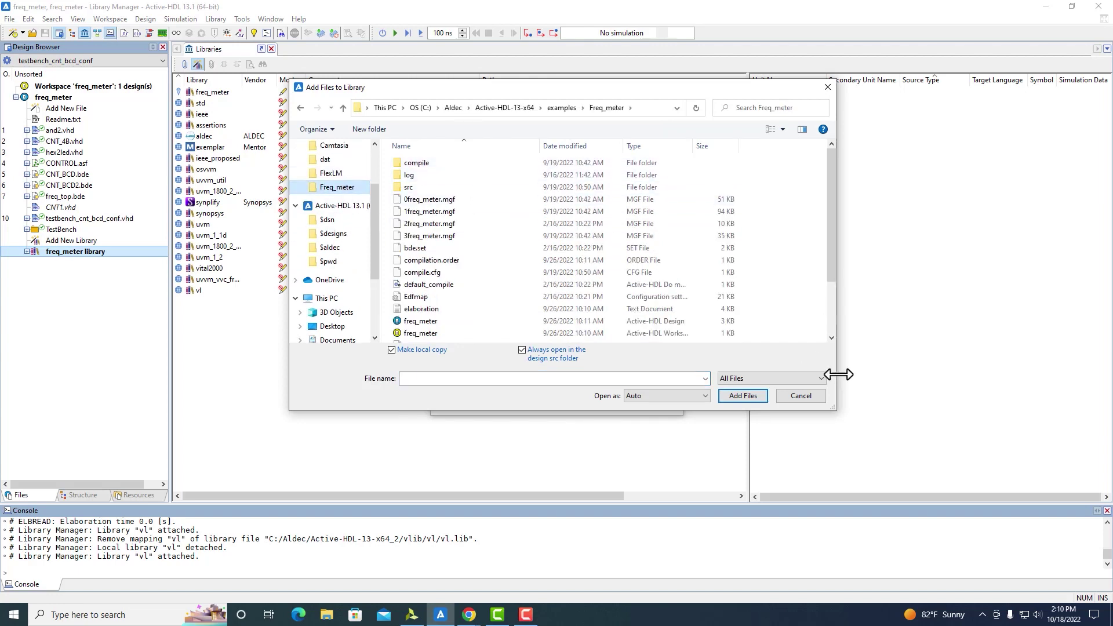
click(817, 397)
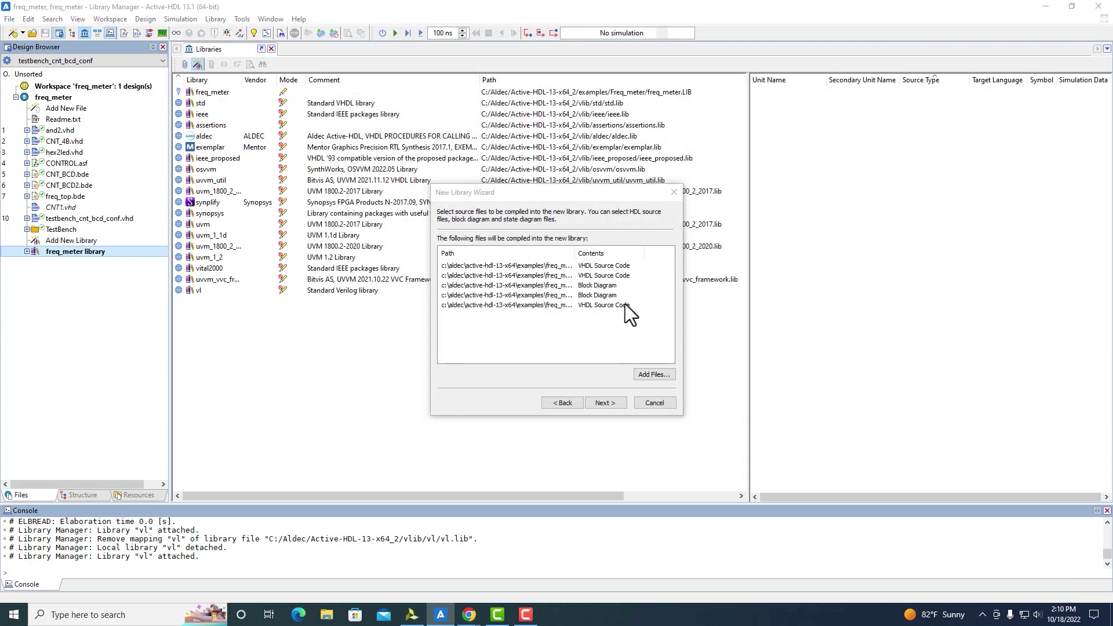
- Finish the wizard to create and compile the test_freq_meter library, and close the cnt_bcd document
click(606, 401)
click(606, 400)
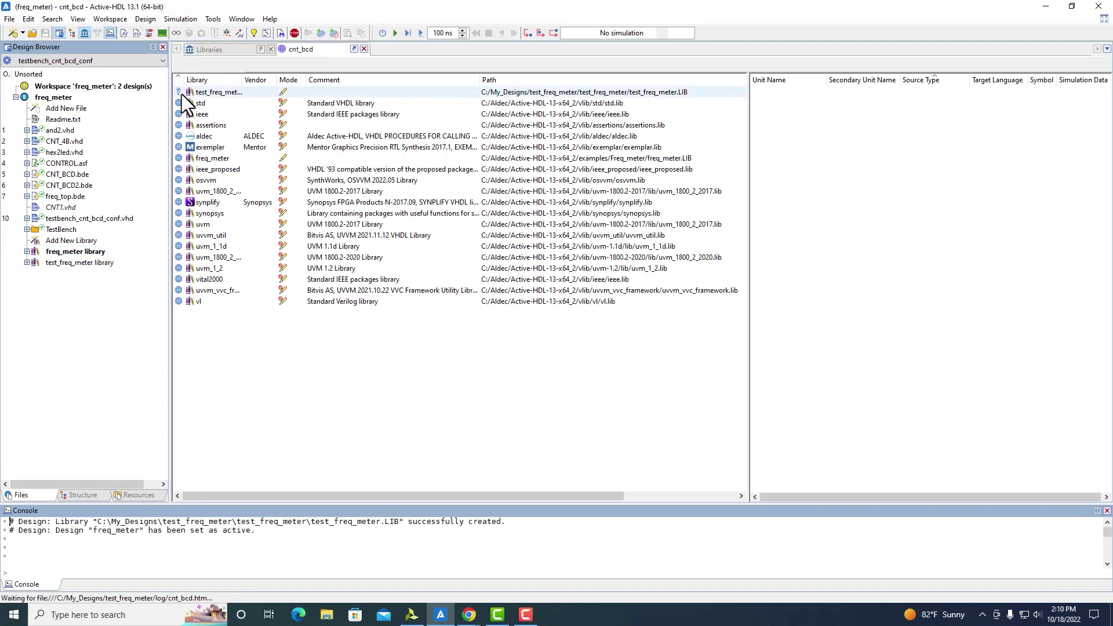
click(364, 49)
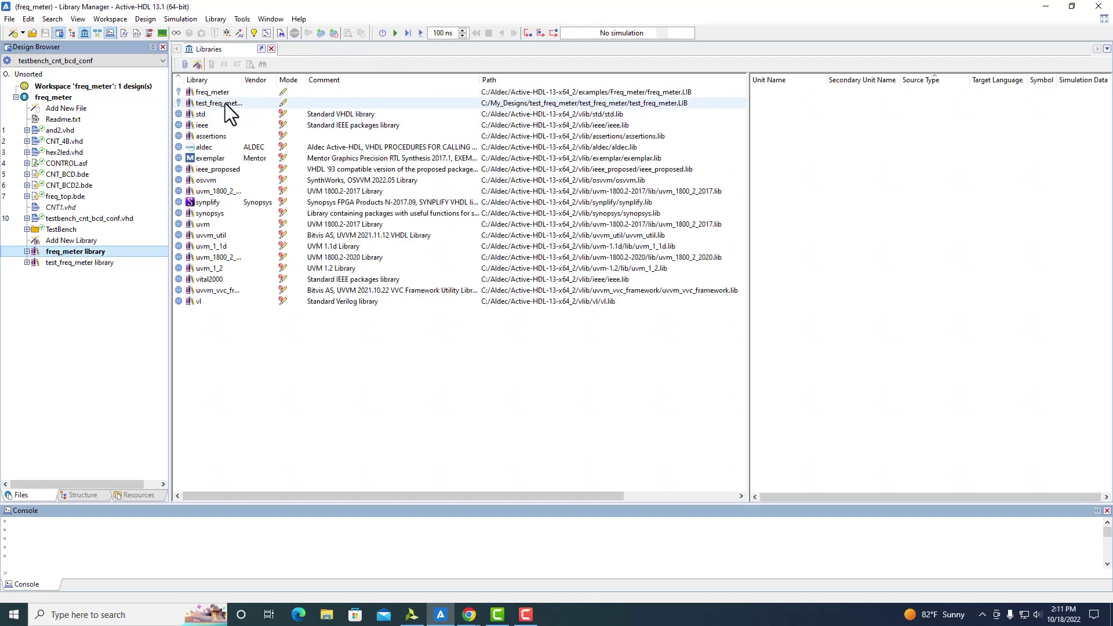
- Show the units contained in the test_freq_meter library, leaving its comment empty
click(225, 104)
right_click(226, 104)
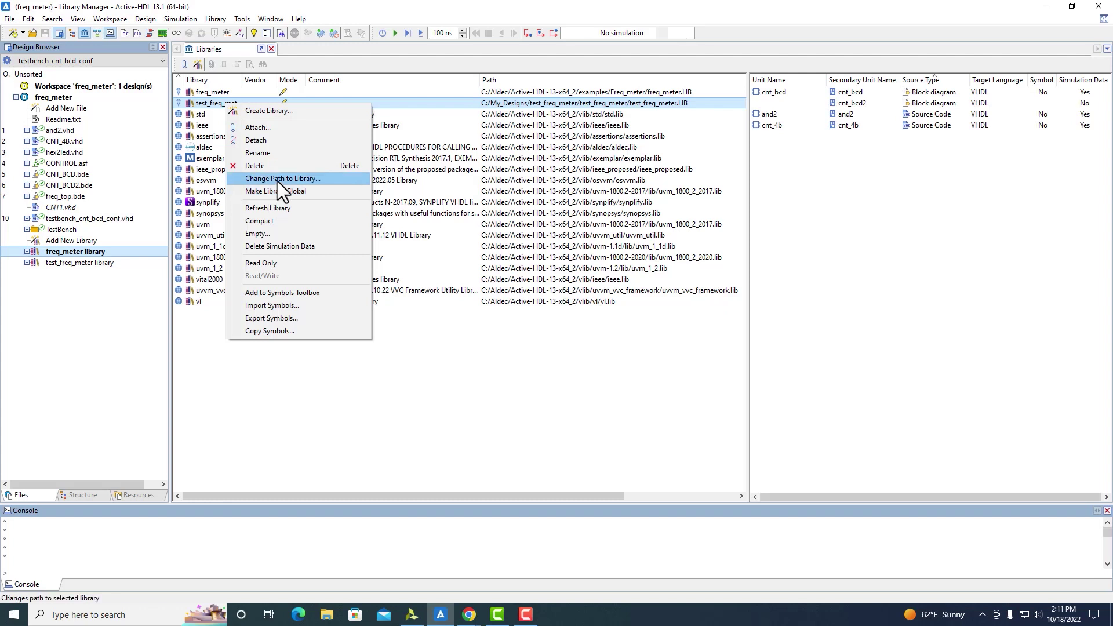
click(417, 101)
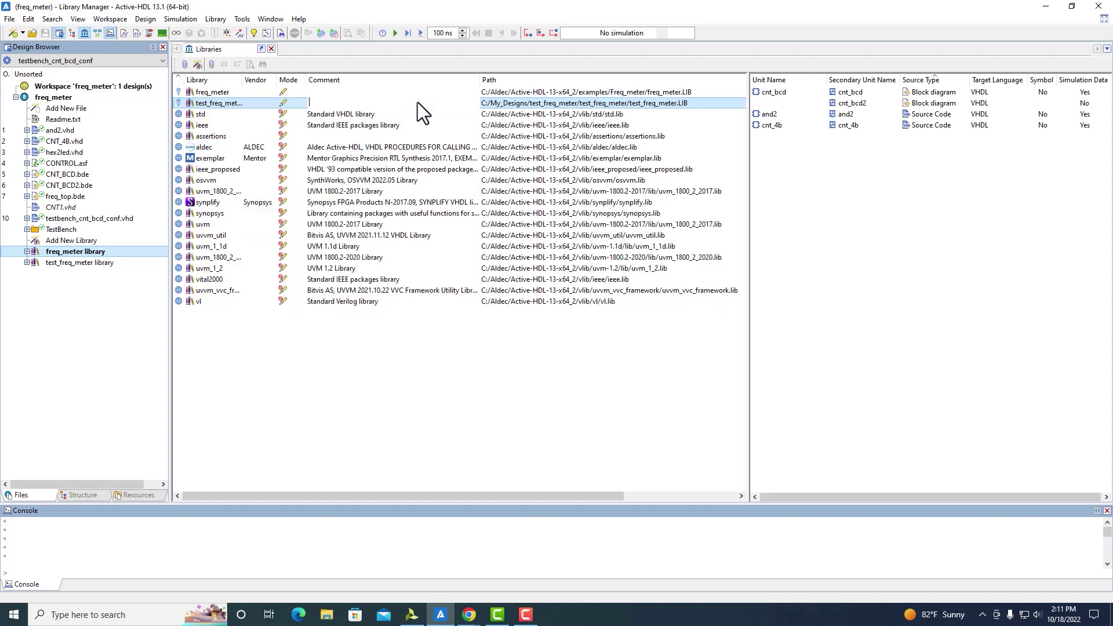
click(240, 105)
key(Escape)
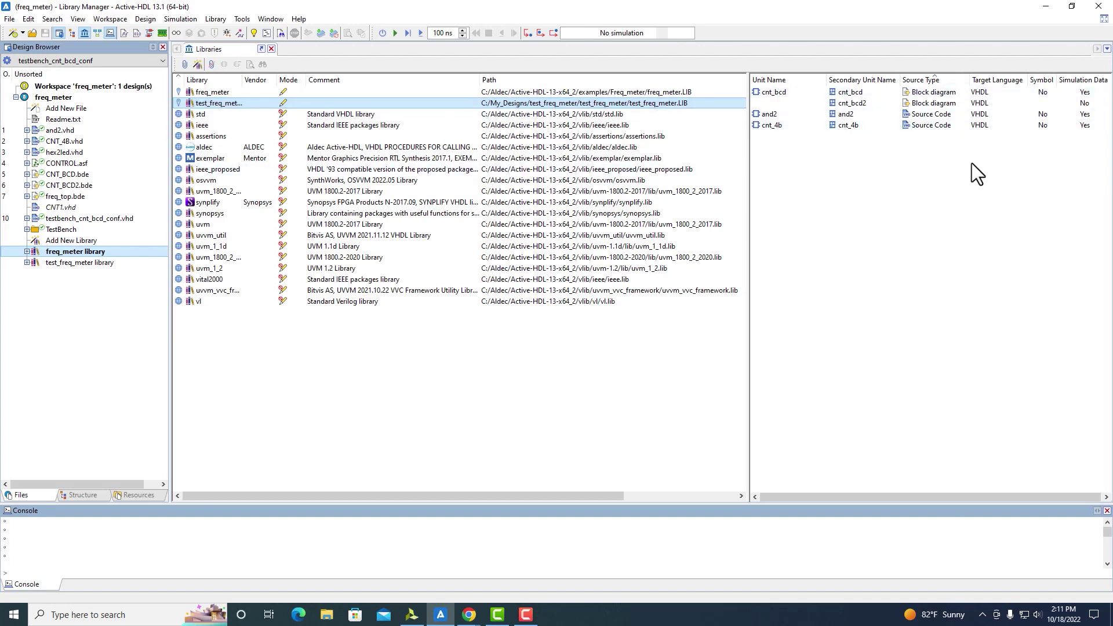
- Open the test_freq_meter library's name for editing and keep the existing name
right_click(428, 107)
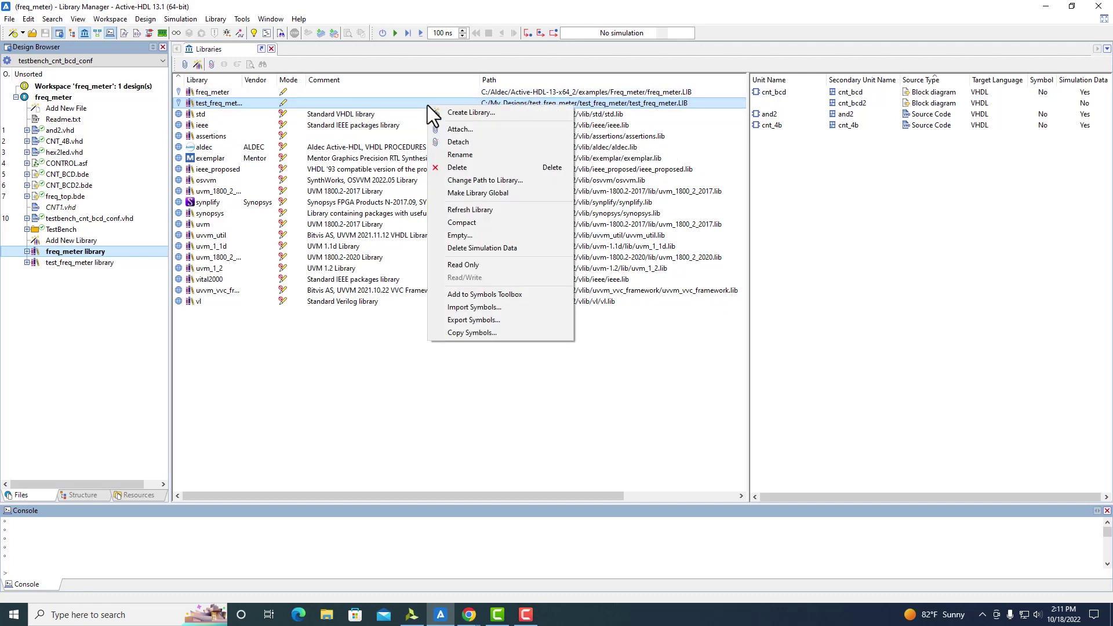
click(478, 153)
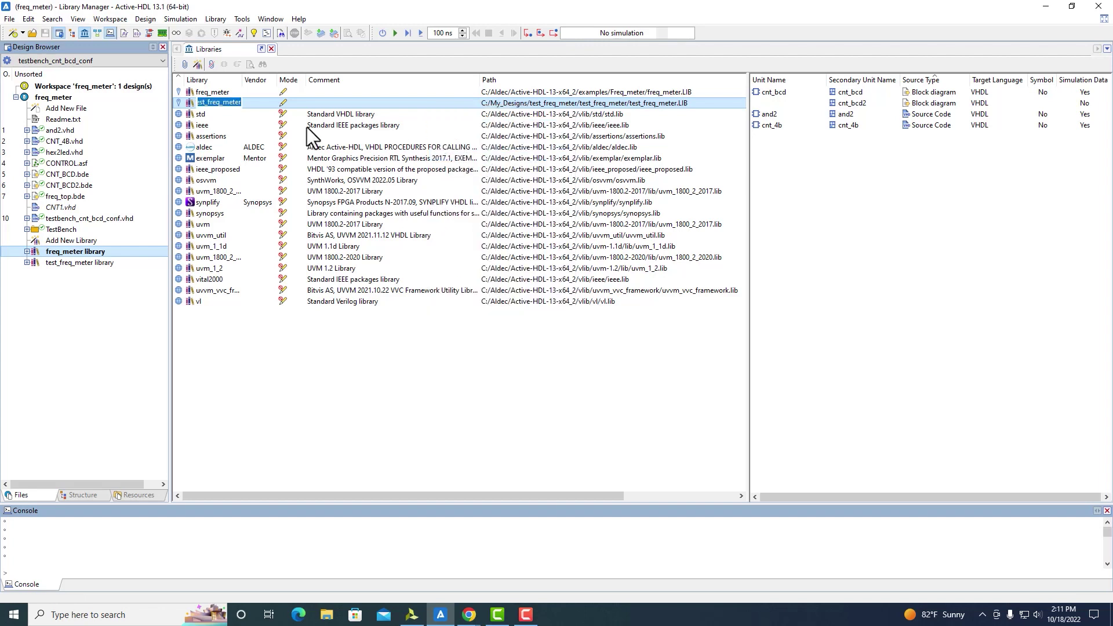
key(Return)
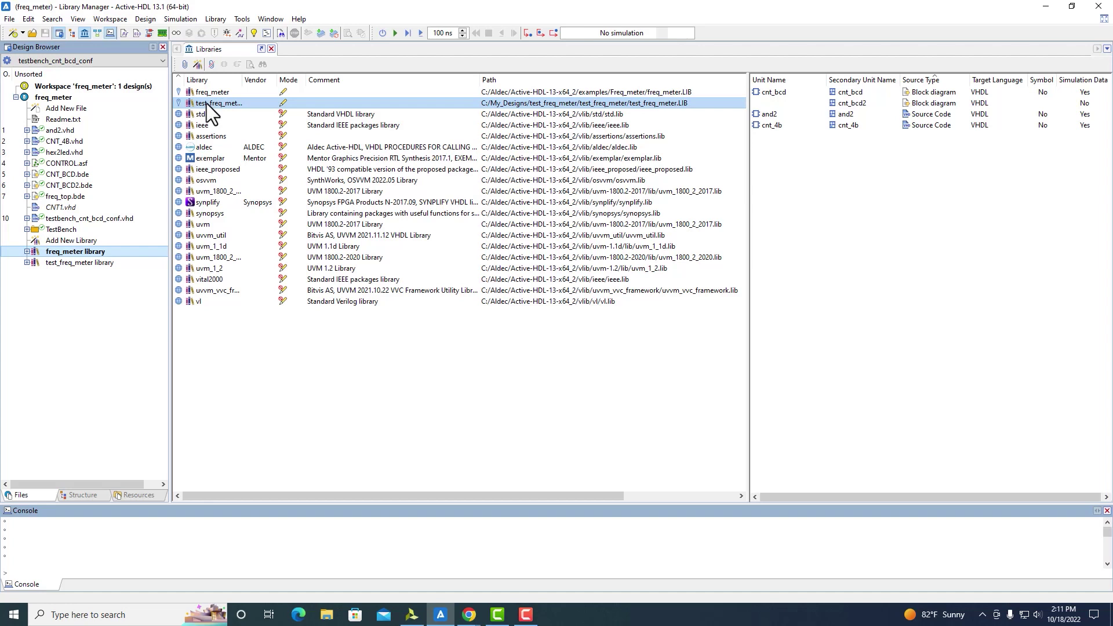
- View the options for emptying the test_freq_meter library and dismiss them without deleting anything
right_click(313, 105)
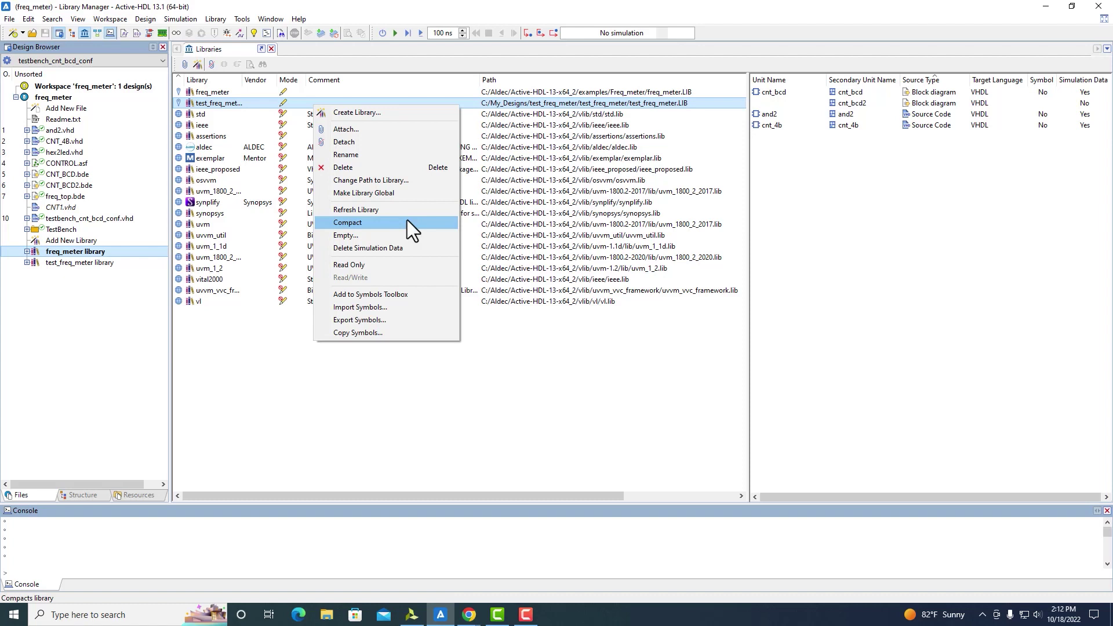
click(411, 235)
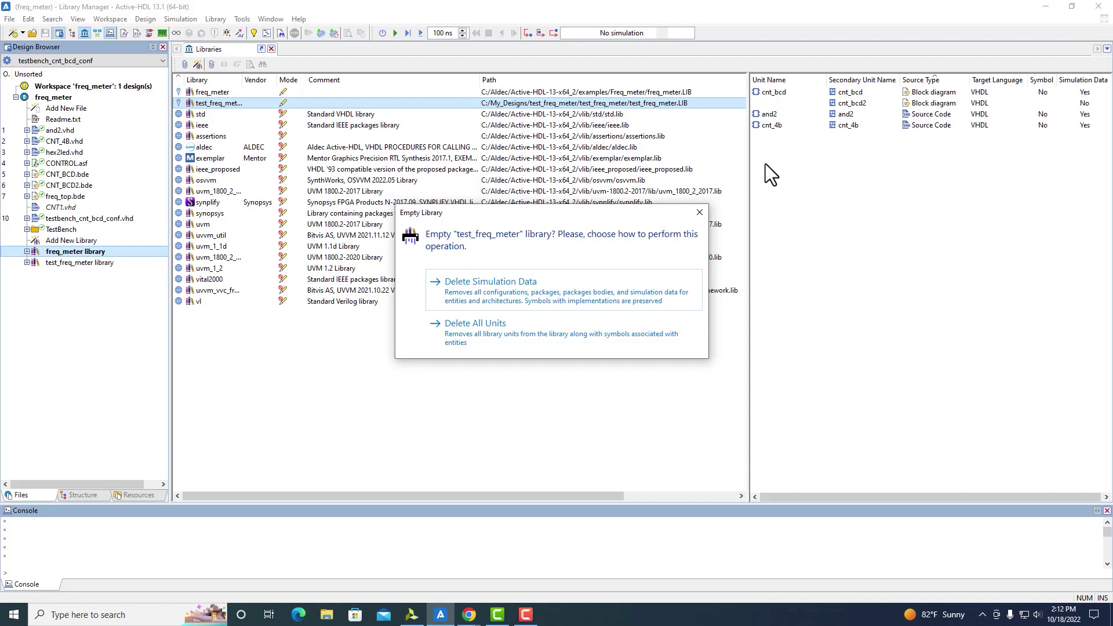
click(700, 213)
- Switch the test_freq_meter library to read-only mode and back to read/write
right_click(400, 104)
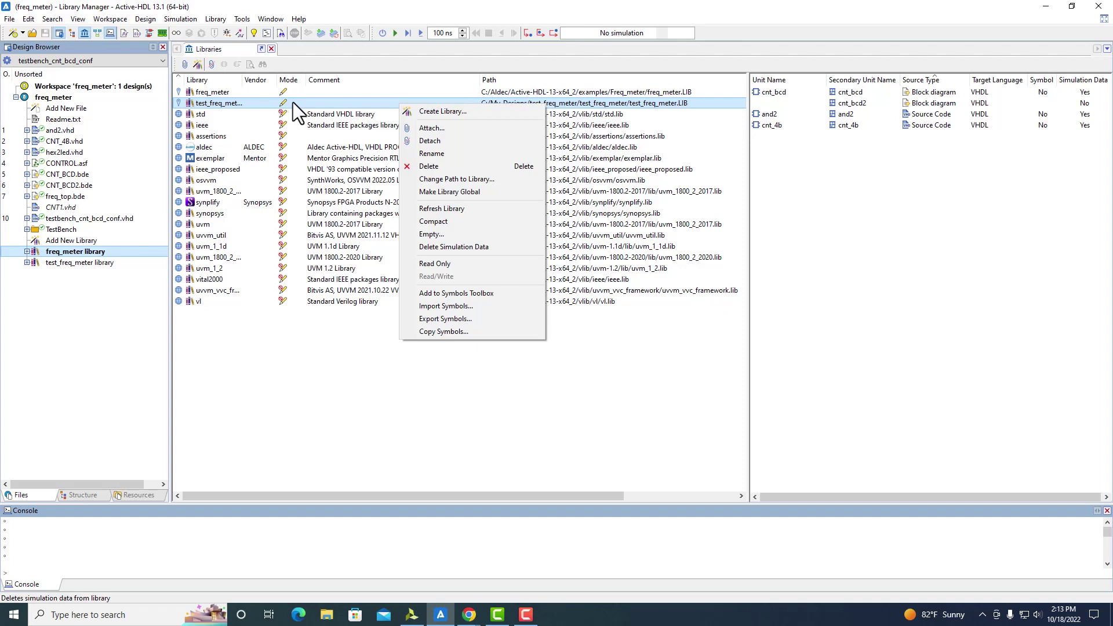
click(477, 264)
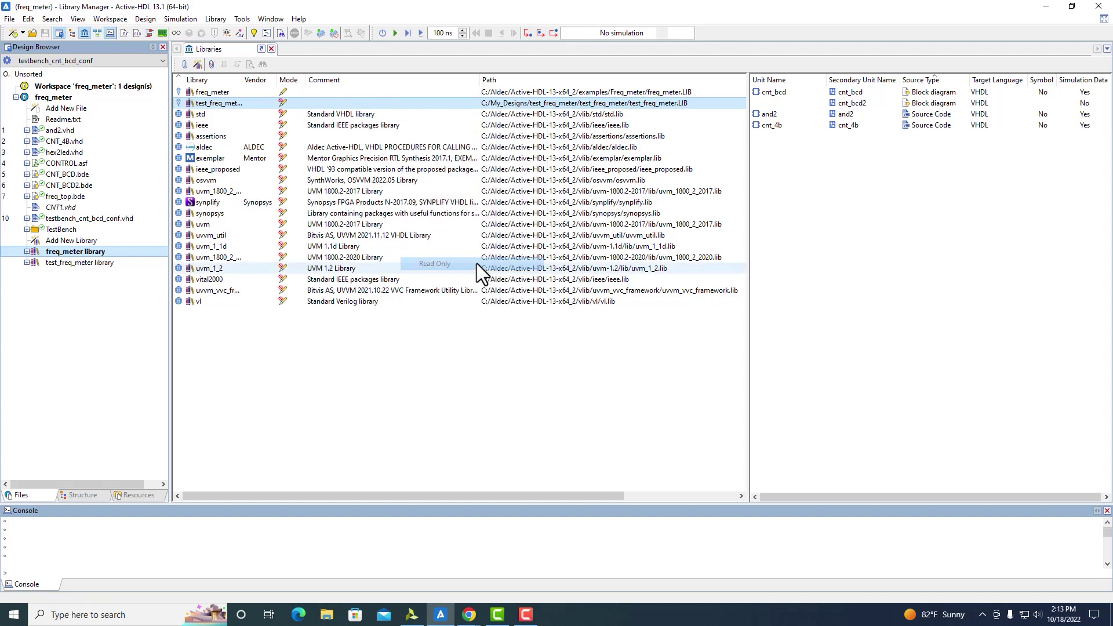
right_click(302, 103)
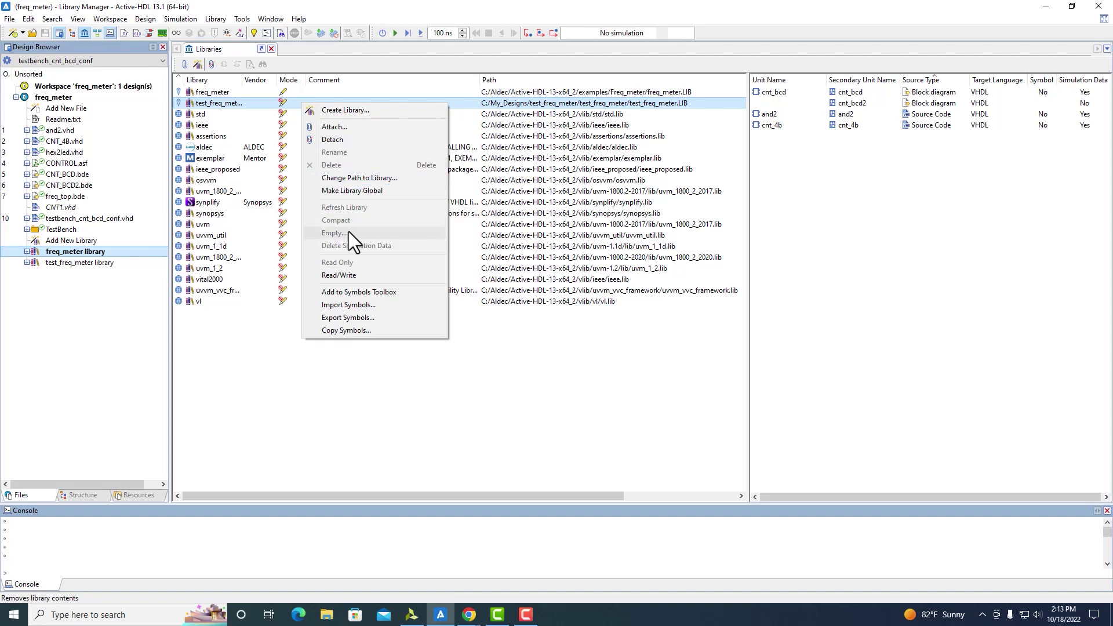
click(363, 275)
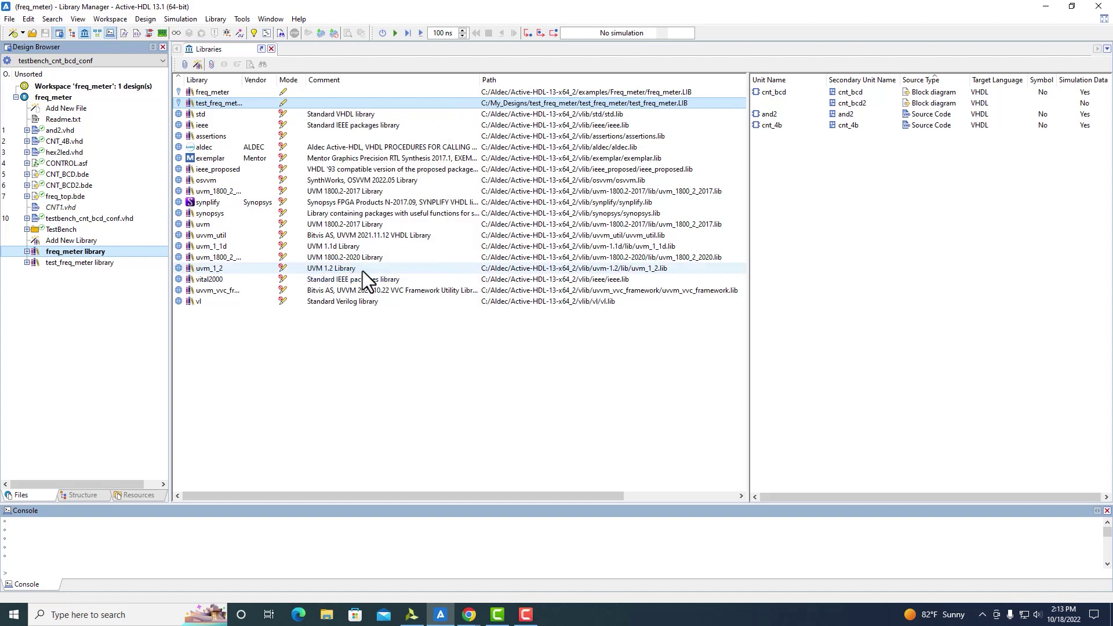
right_click(350, 102)
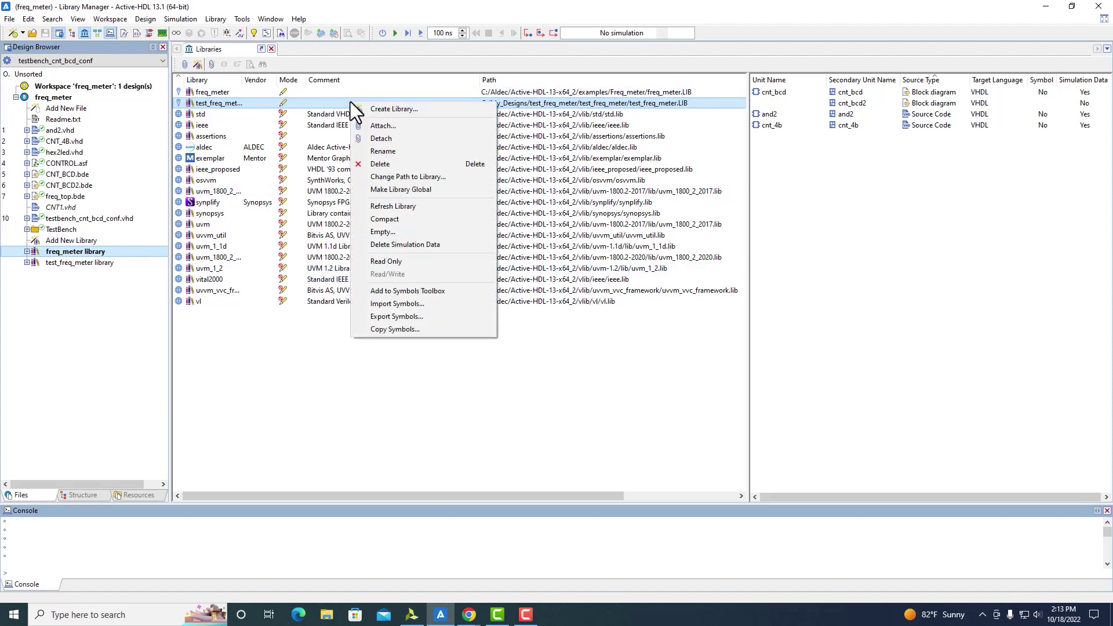
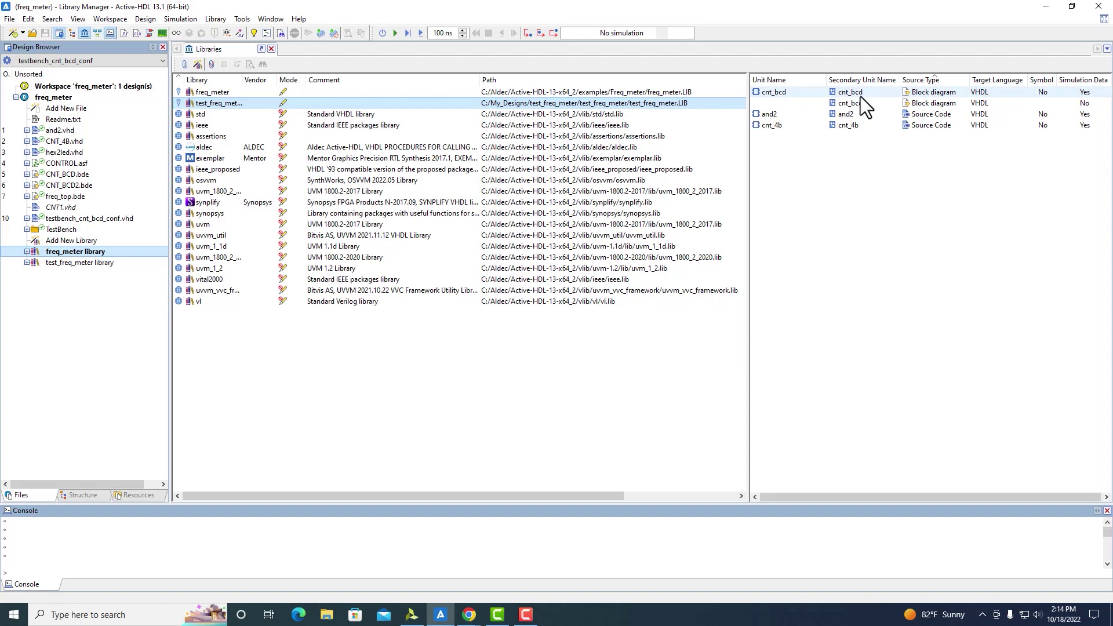
- View the source text of the and2 unit and close the file
right_click(801, 94)
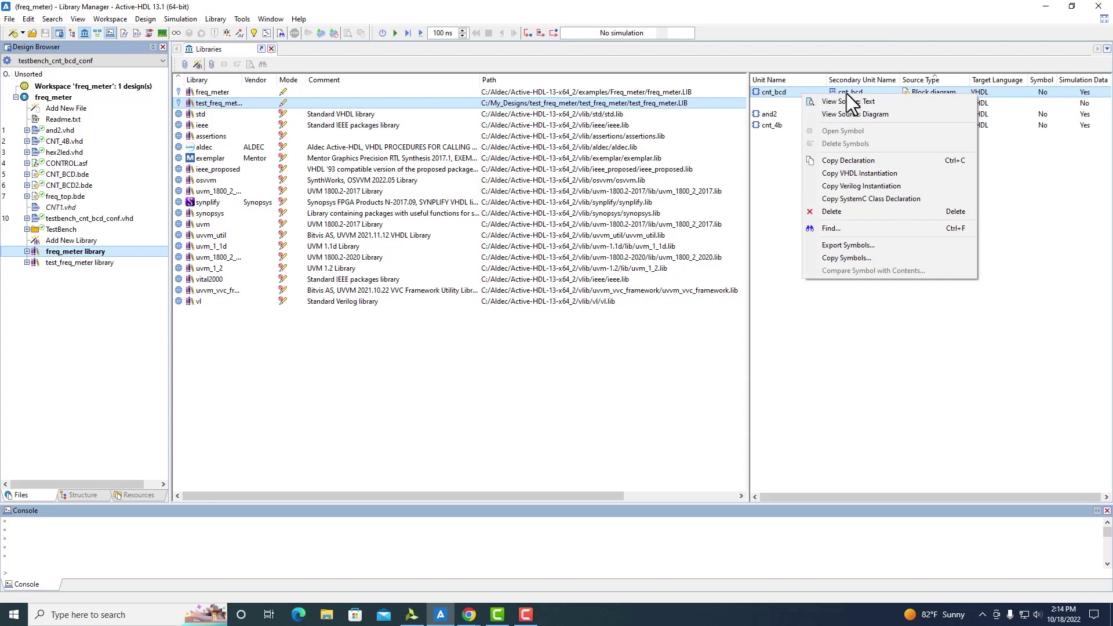
click(1020, 204)
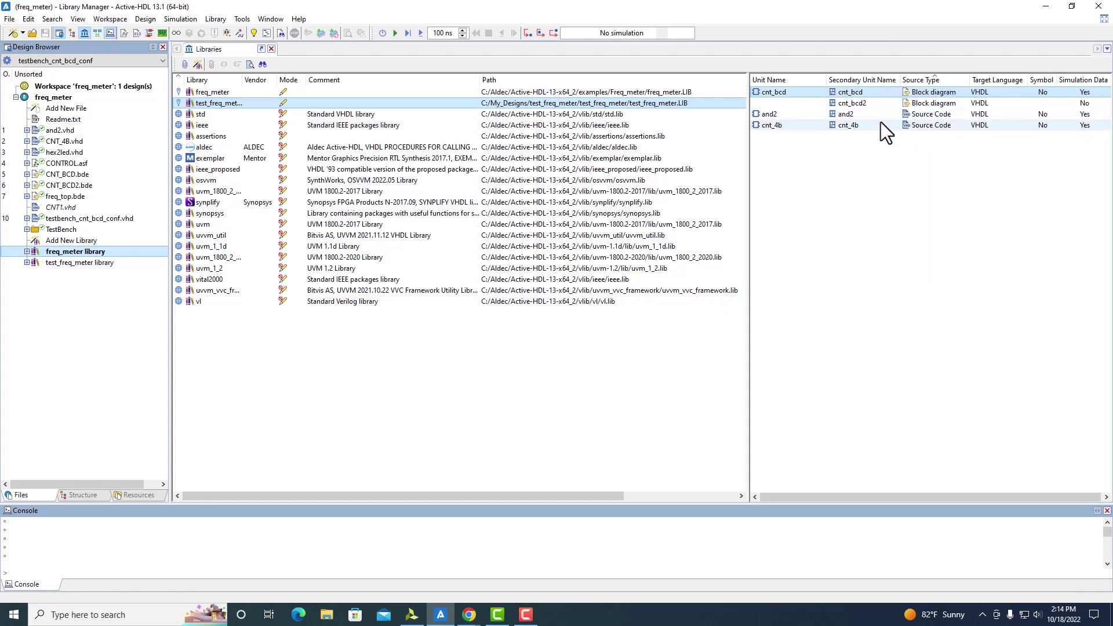
right_click(925, 112)
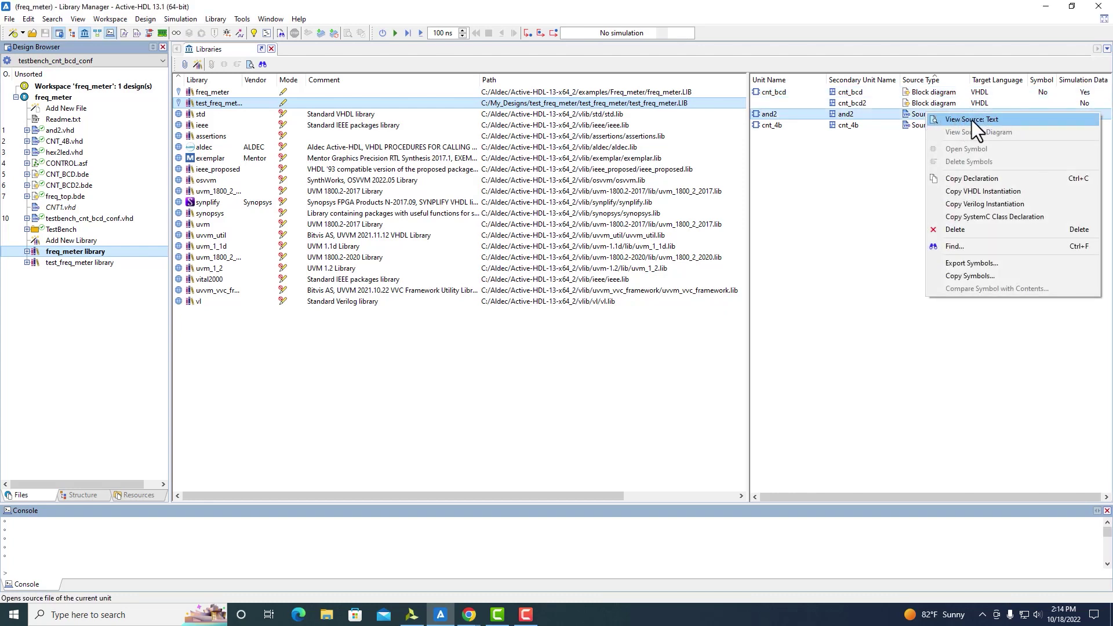
click(973, 120)
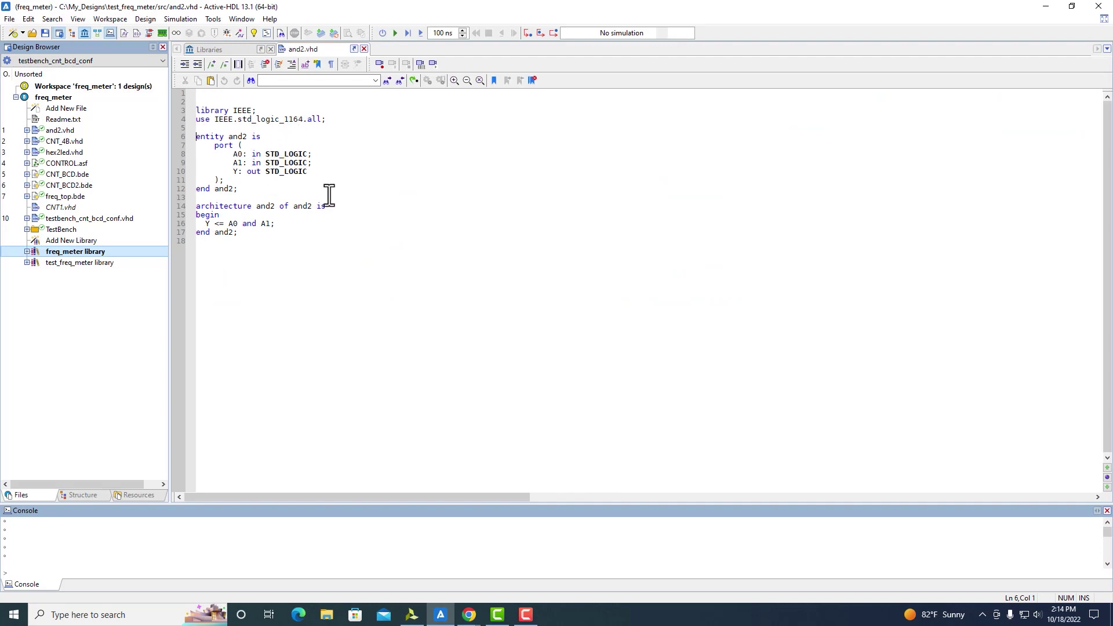
click(365, 50)
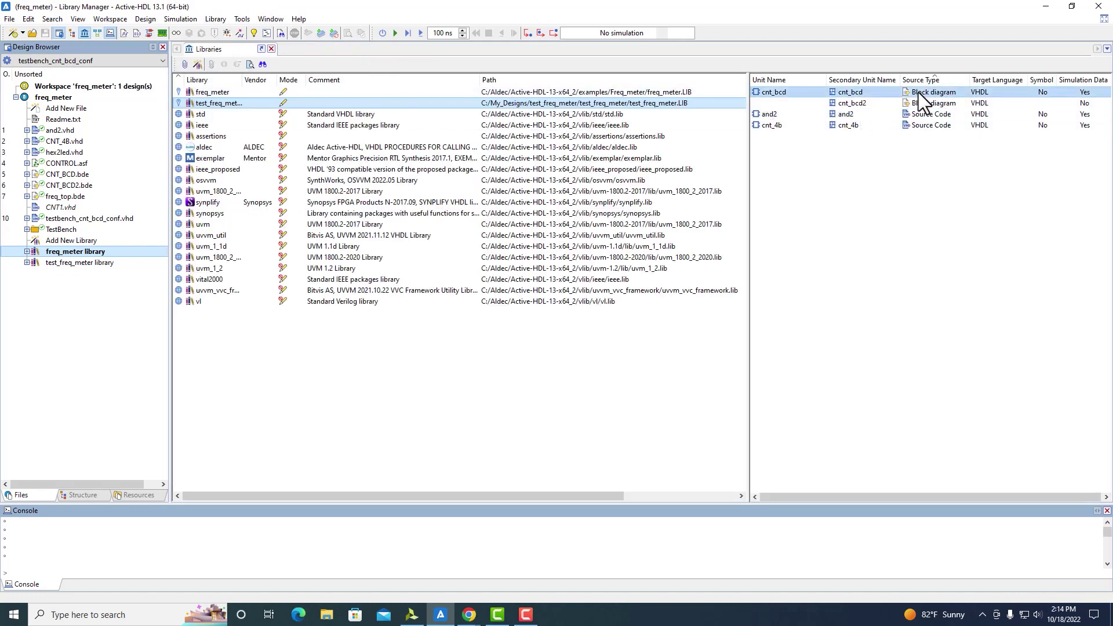
- View the source block diagram of the cnt_bcd unit and close the diagram
right_click(876, 93)
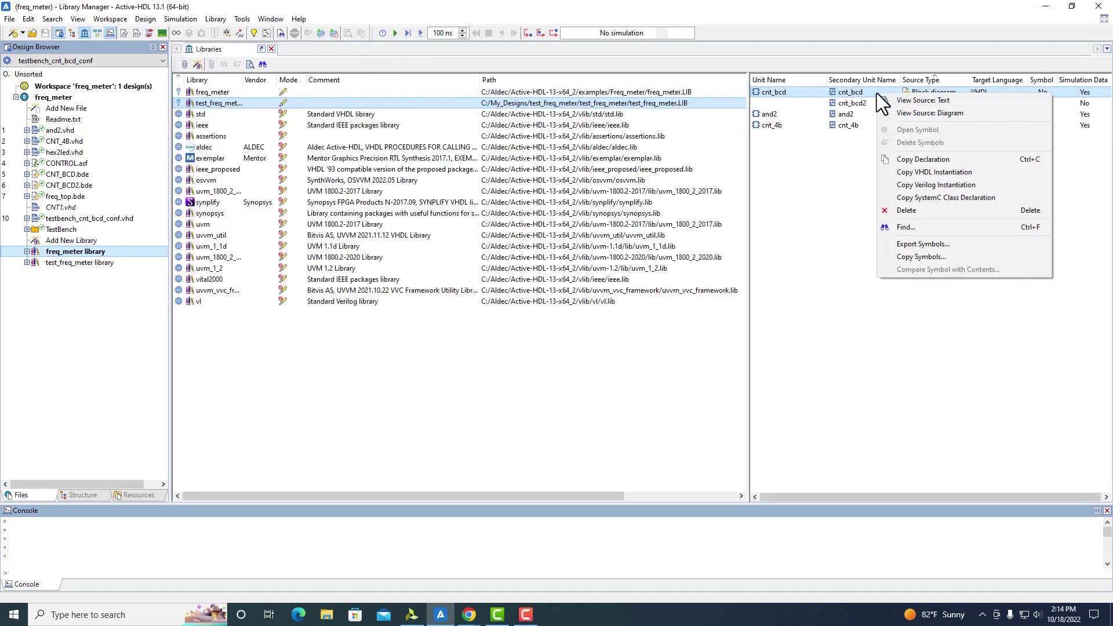
click(910, 113)
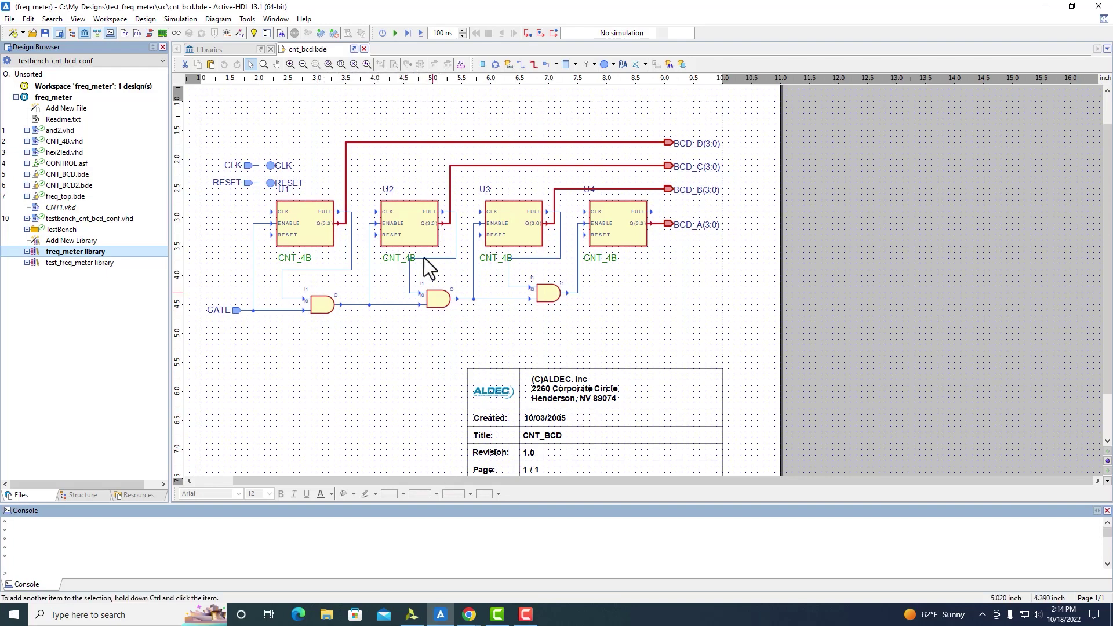
click(365, 50)
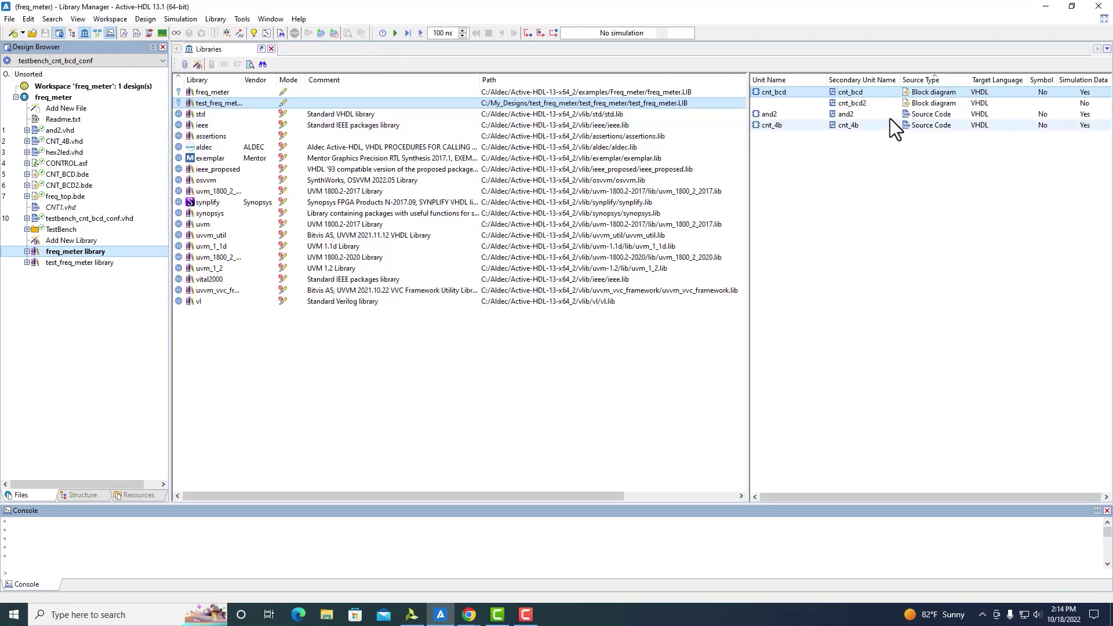
right_click(868, 91)
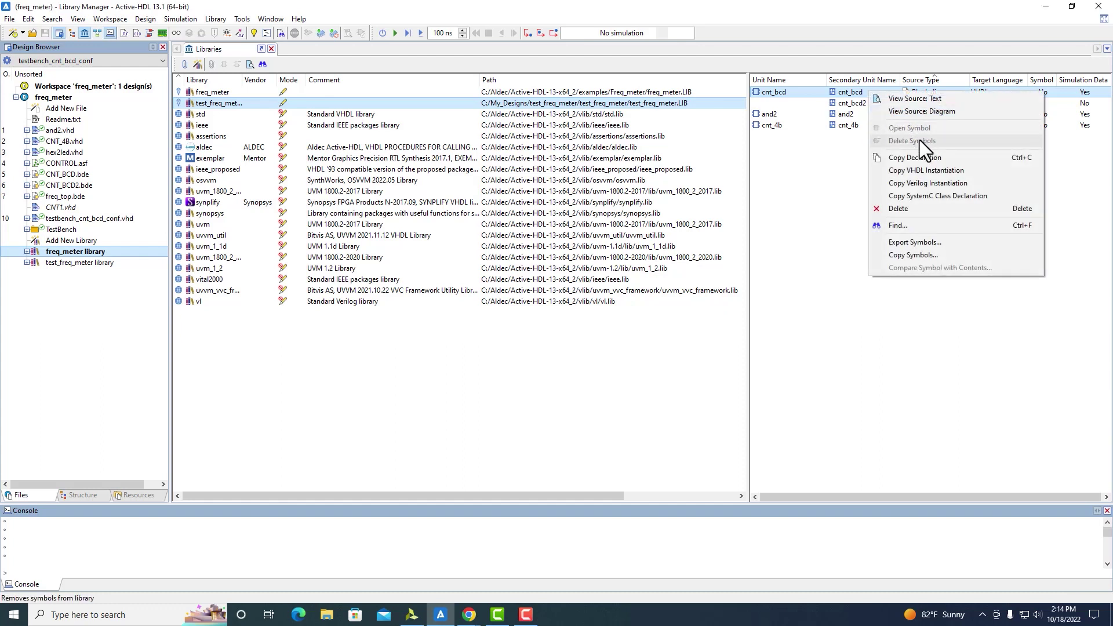
click(806, 103)
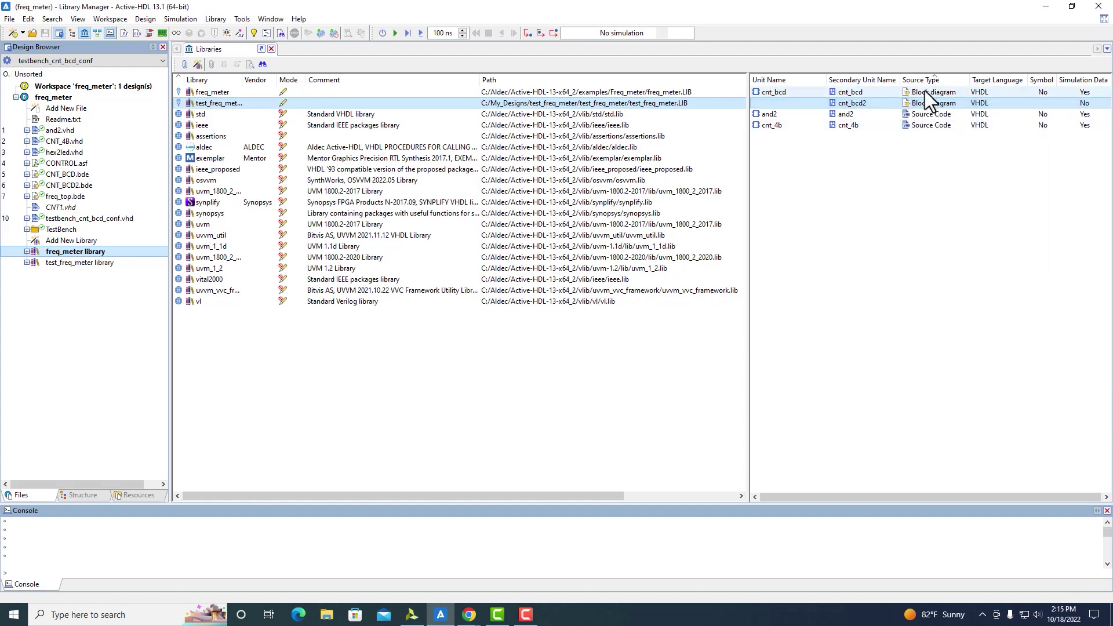
right_click(857, 105)
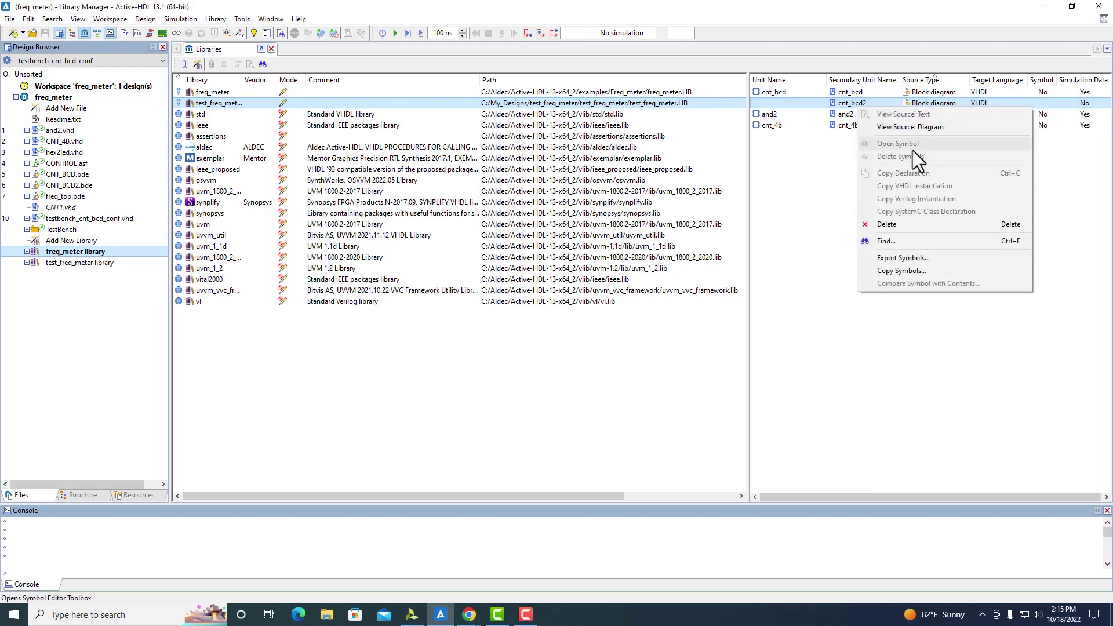
click(843, 94)
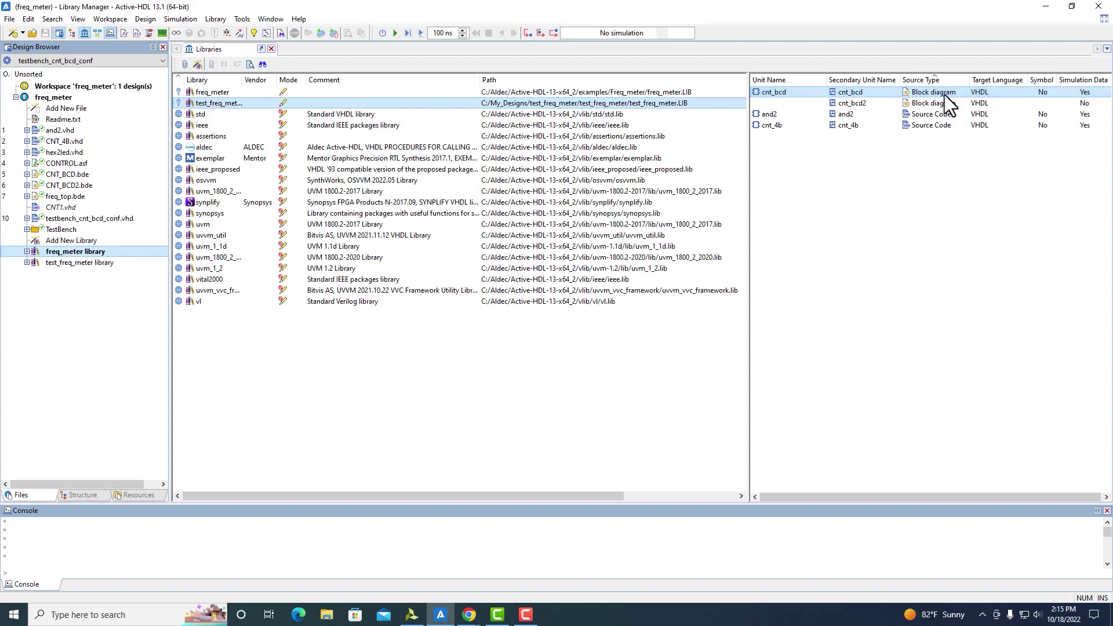
- Copy the cnt_bcd unit's declaration into a new VHDL source document, and close the document without saving it
right_click(944, 95)
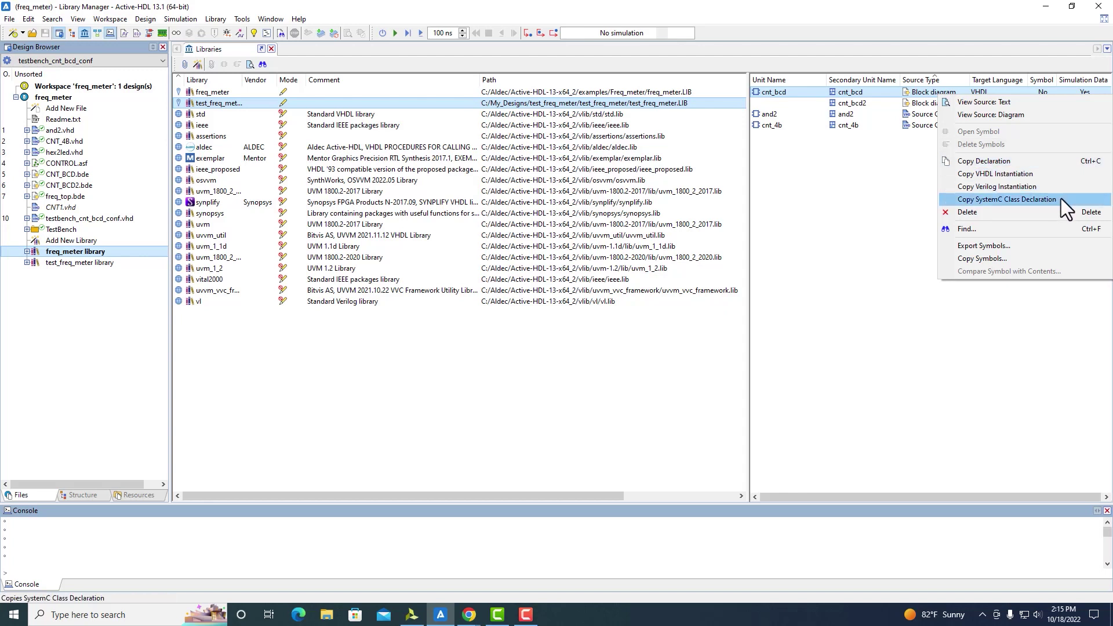
click(1047, 164)
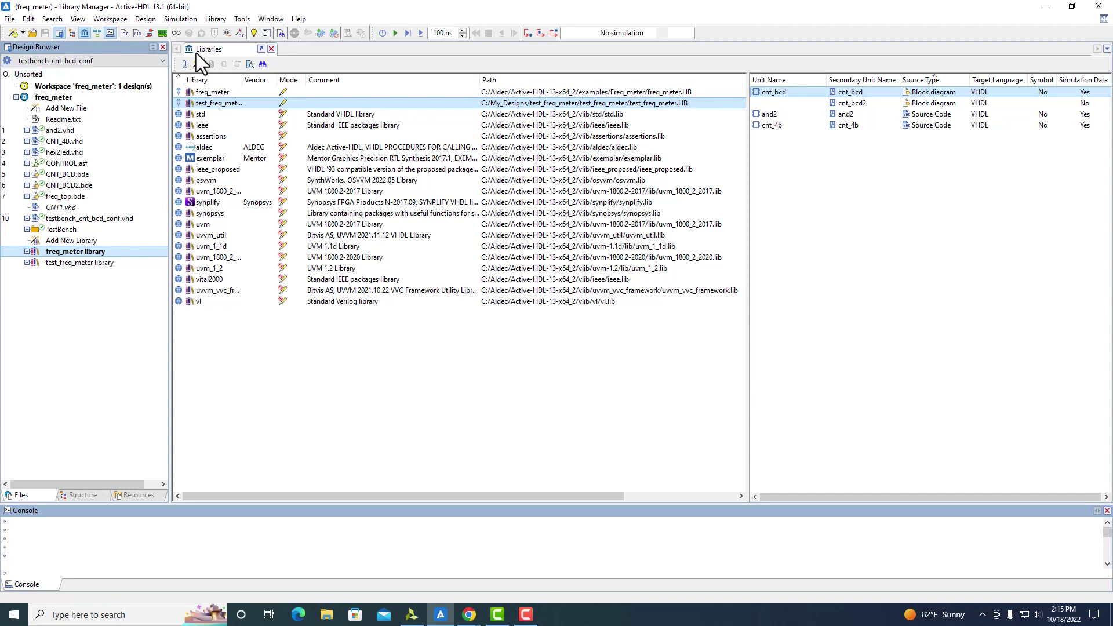
right_click(99, 88)
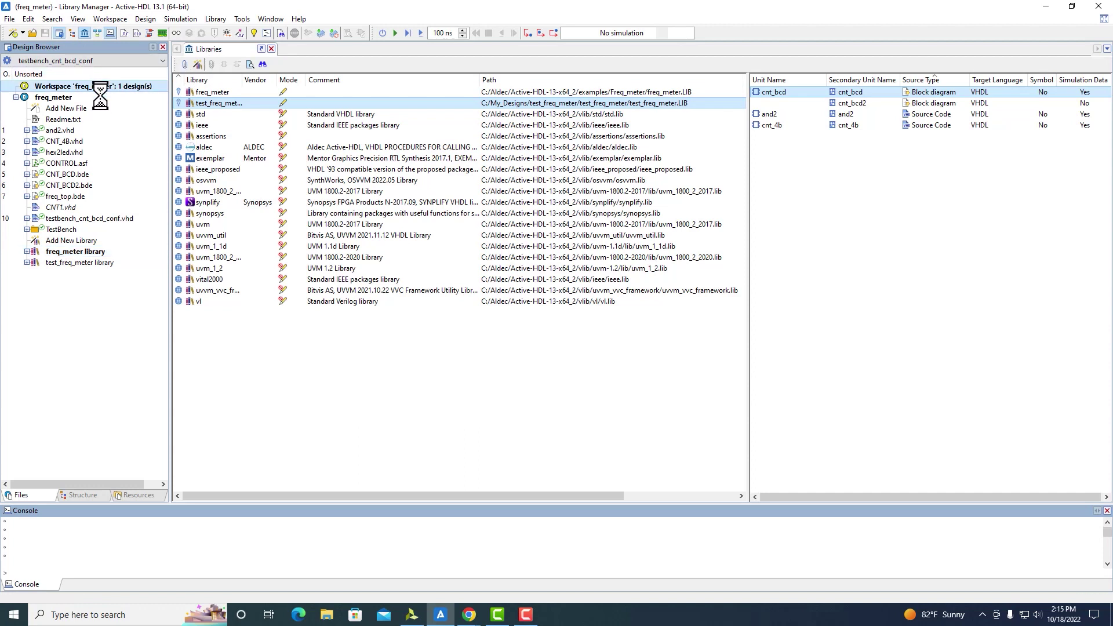
click(22, 33)
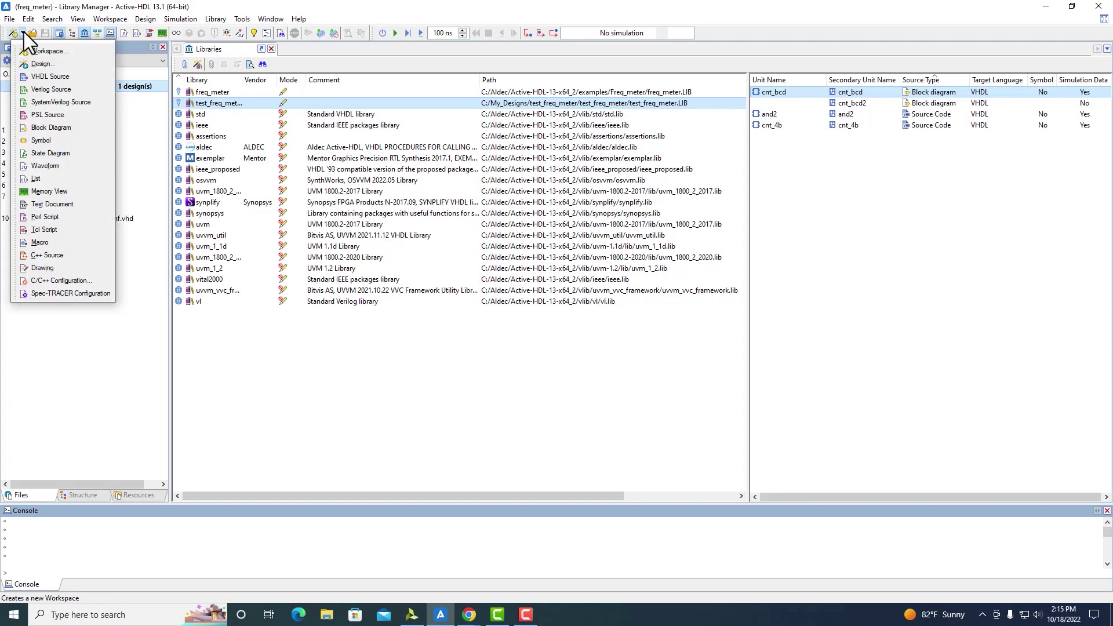
click(64, 78)
key(ctrl+v)
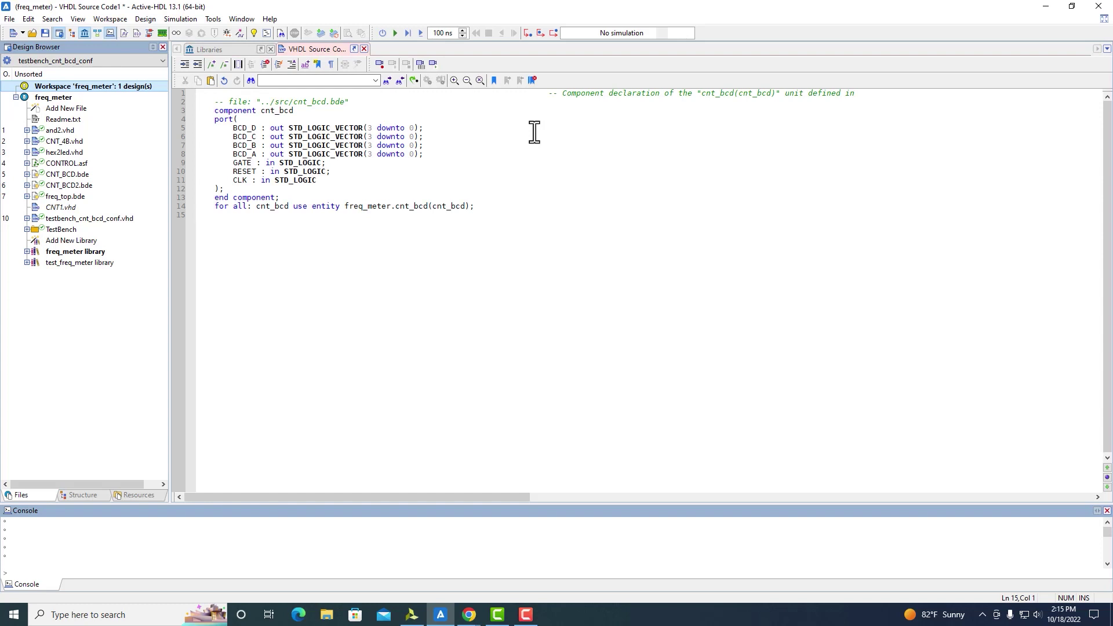
click(363, 49)
click(580, 301)
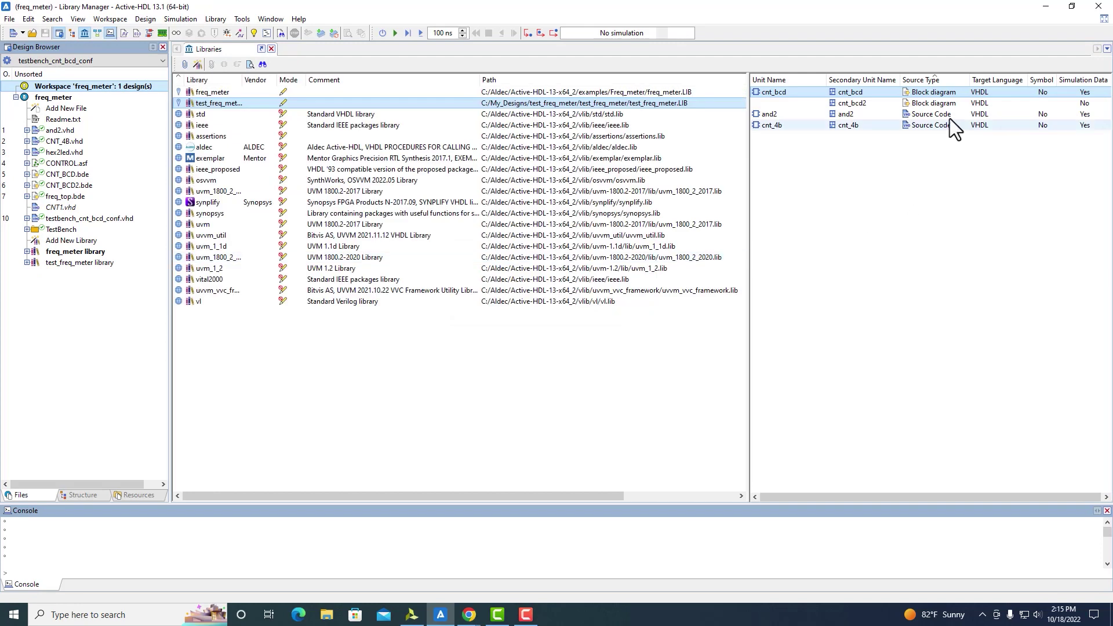
- Search the test_freq_meter library's unit names for "and", enable the match case, wildcard and package contents options, and close the search
right_click(937, 98)
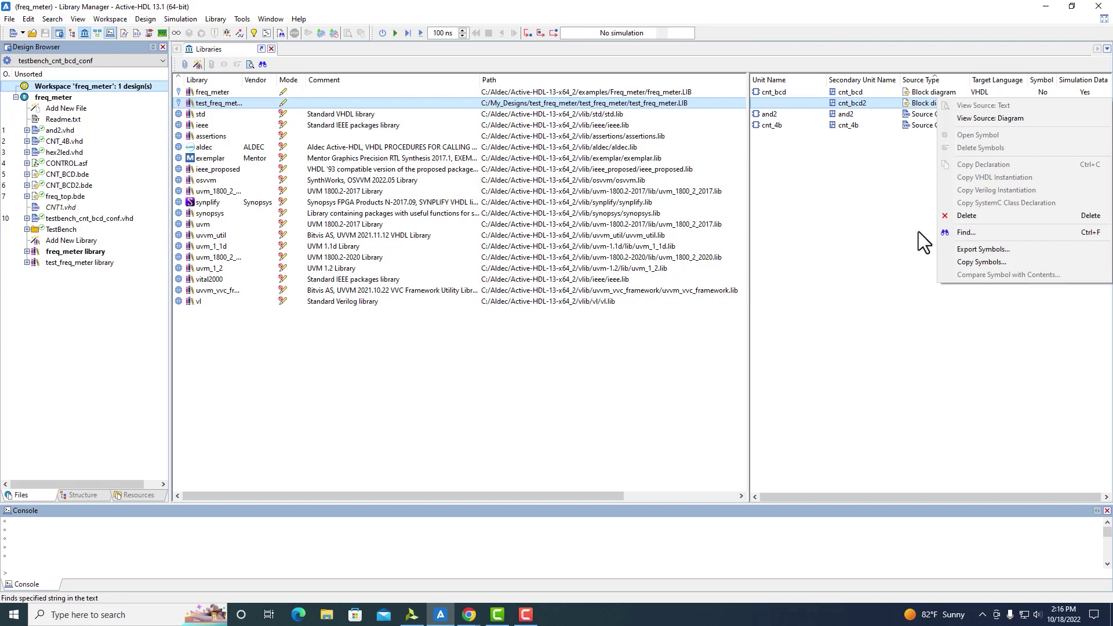
click(950, 232)
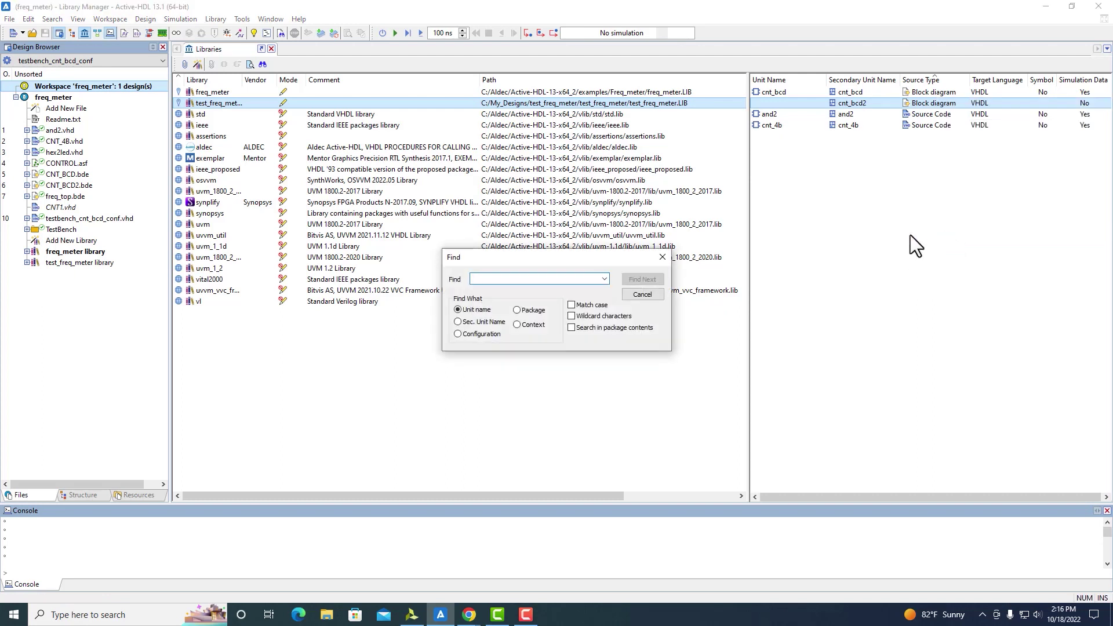
text(and)
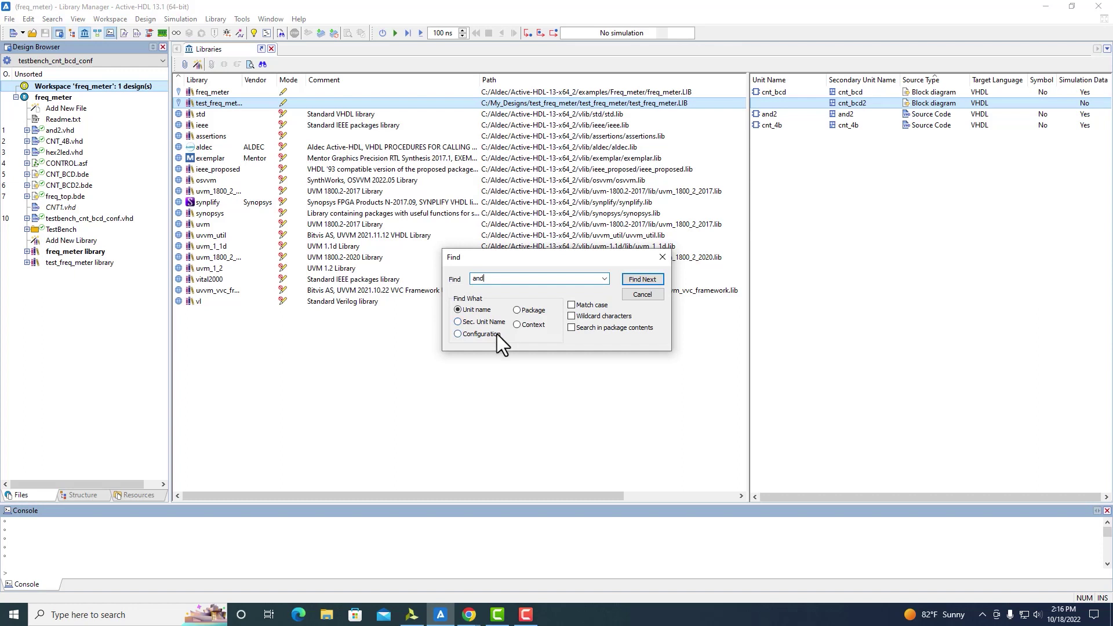
click(635, 279)
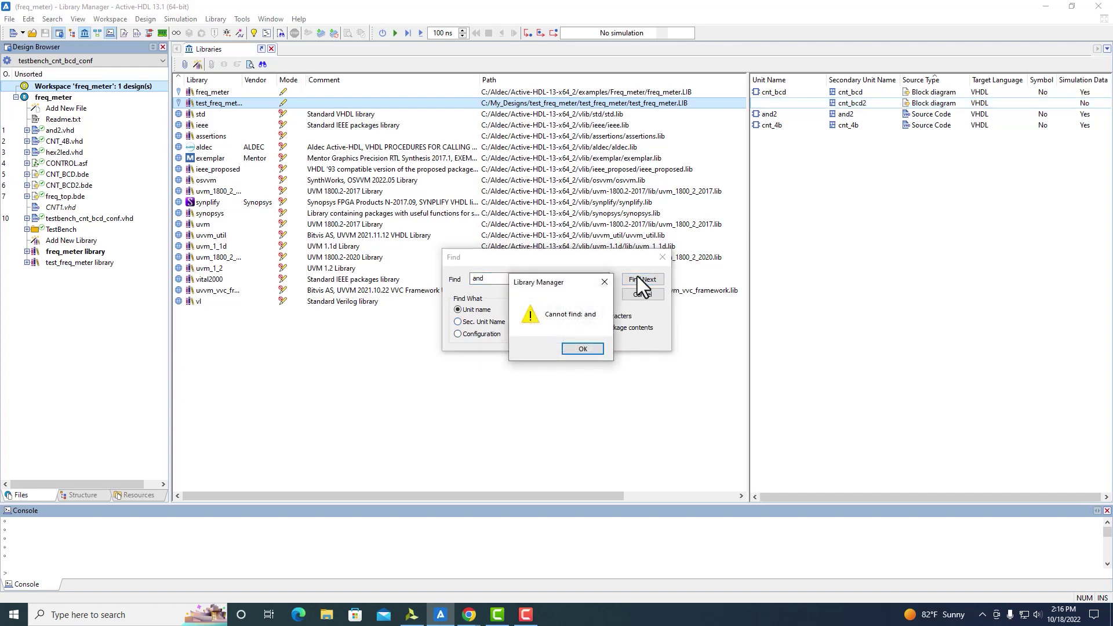
click(586, 349)
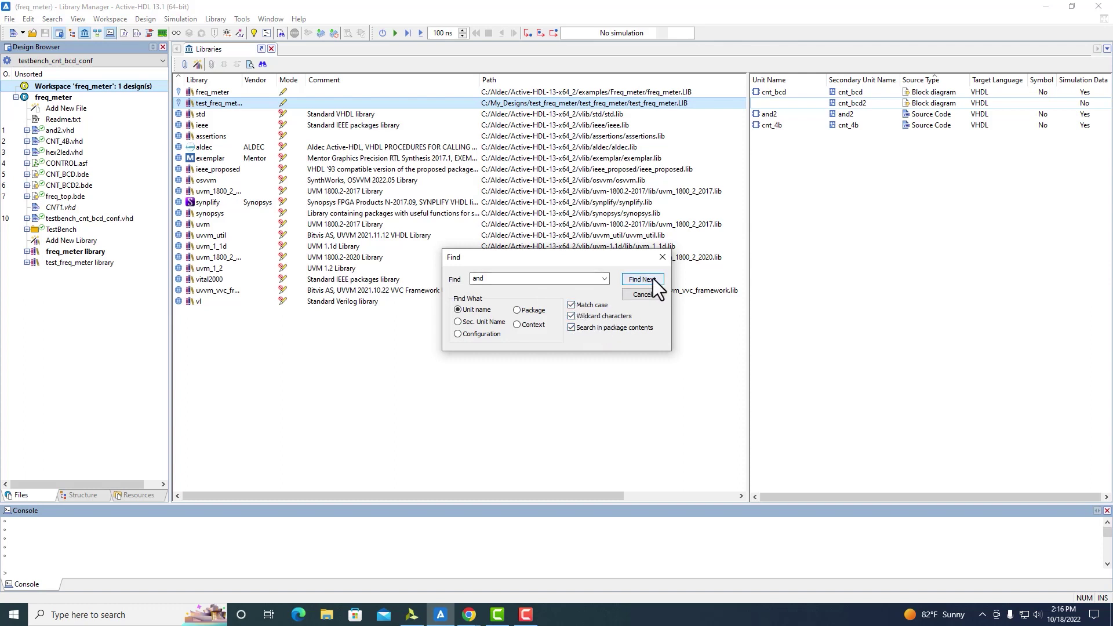
click(661, 257)
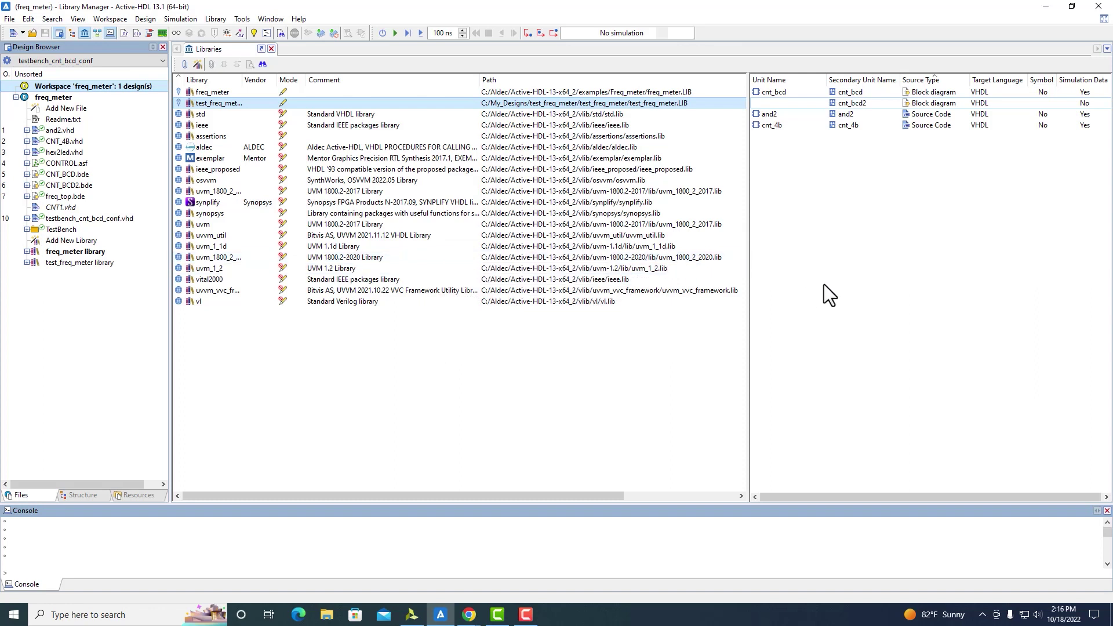
right_click(896, 113)
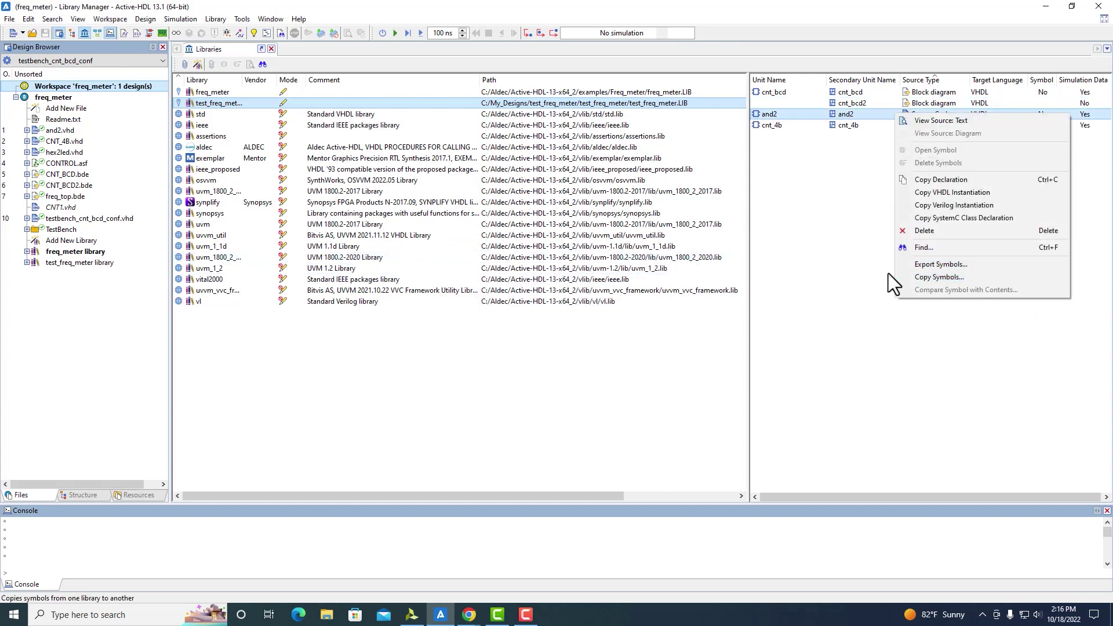
click(869, 272)
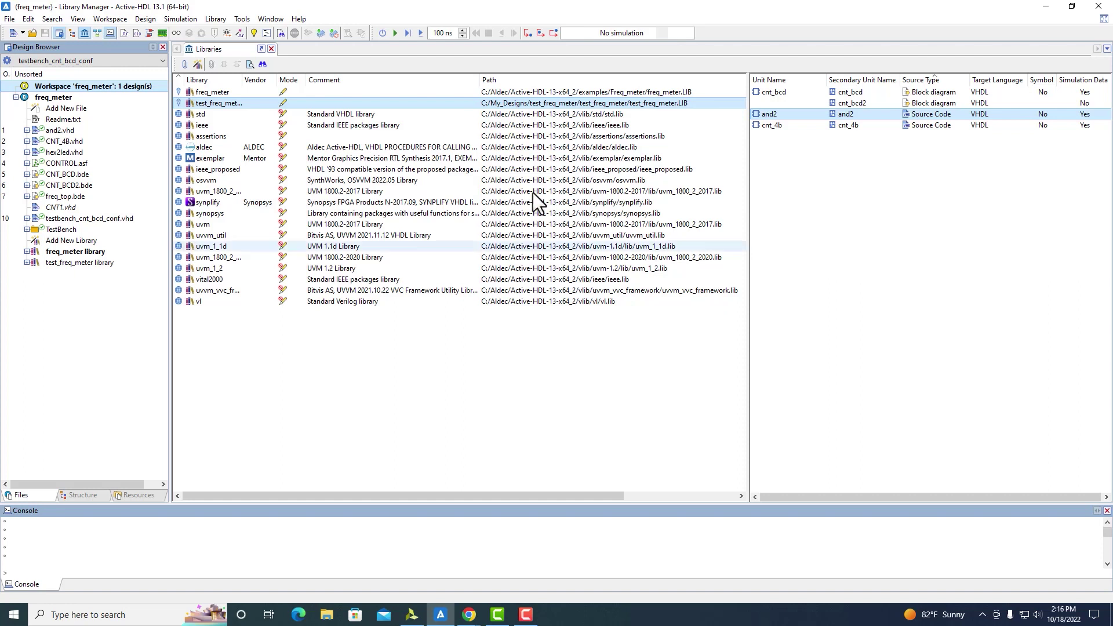
right_click(864, 127)
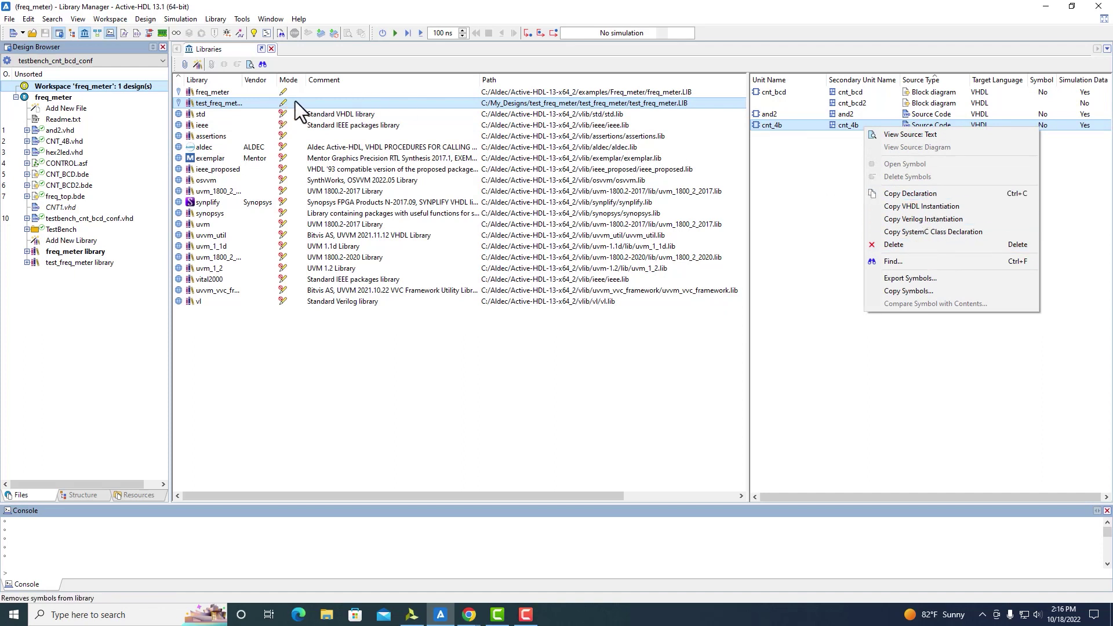
- Display the synplify library's units and check which commands are available for the prim_counter unit
click(284, 199)
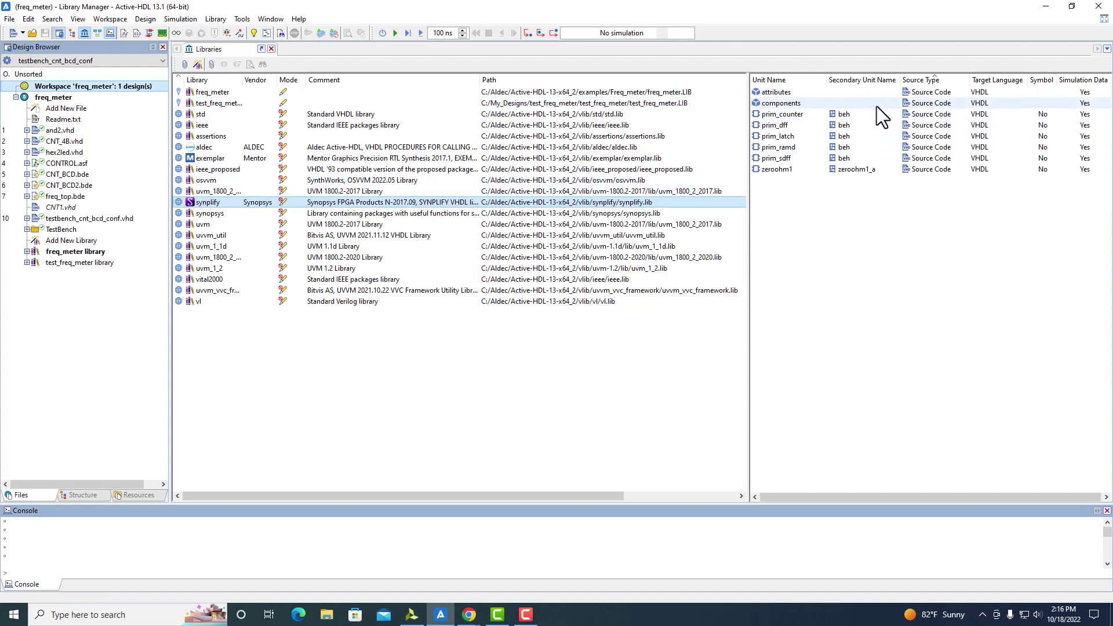
right_click(875, 126)
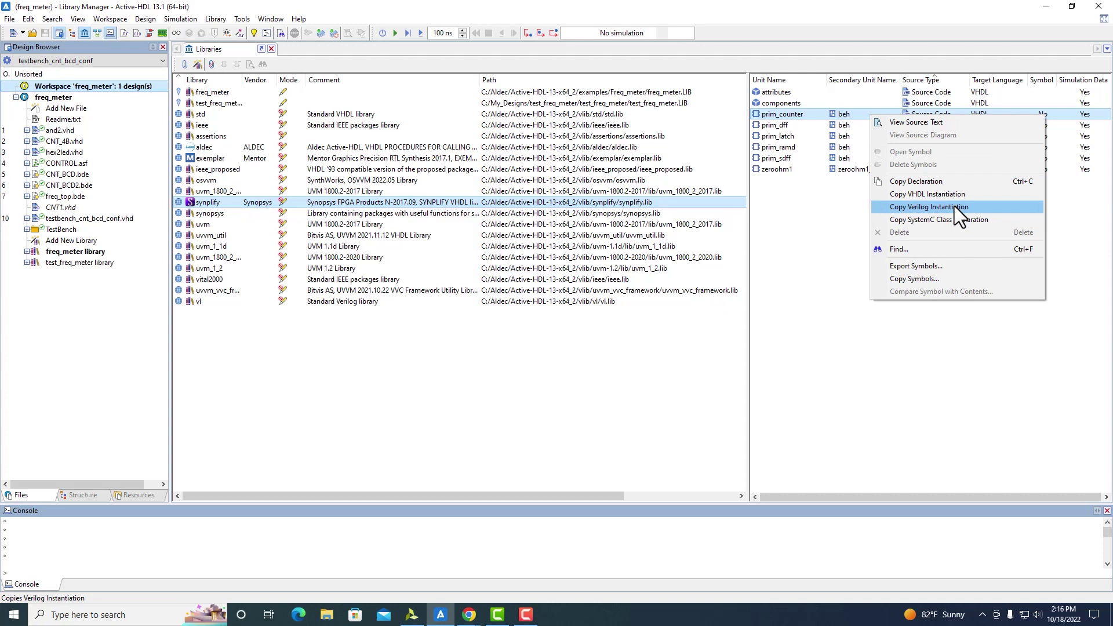
click(823, 295)
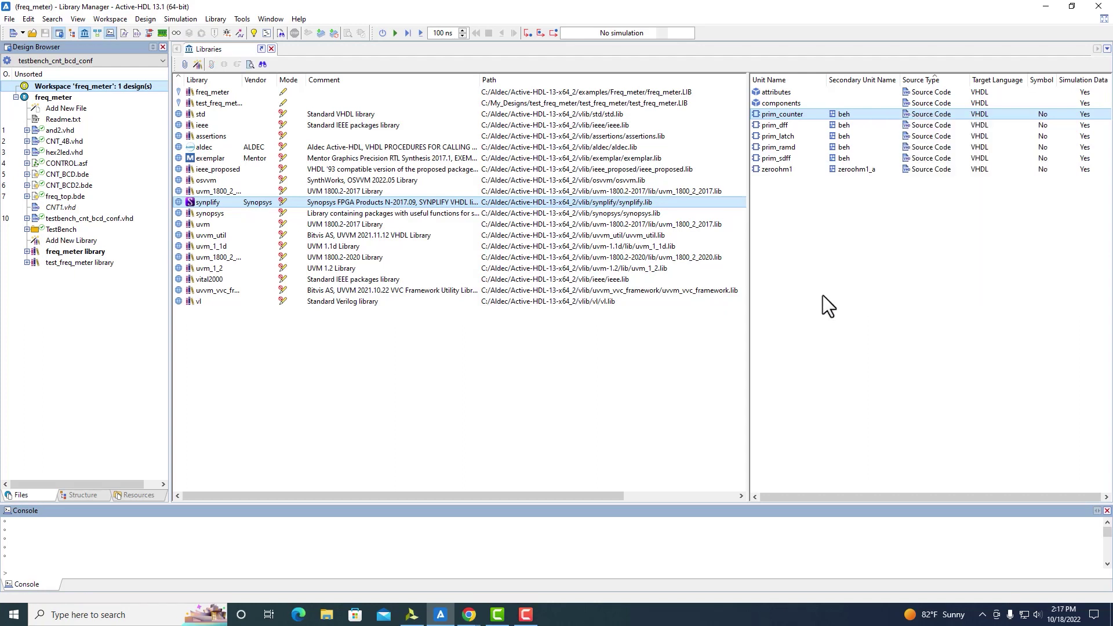